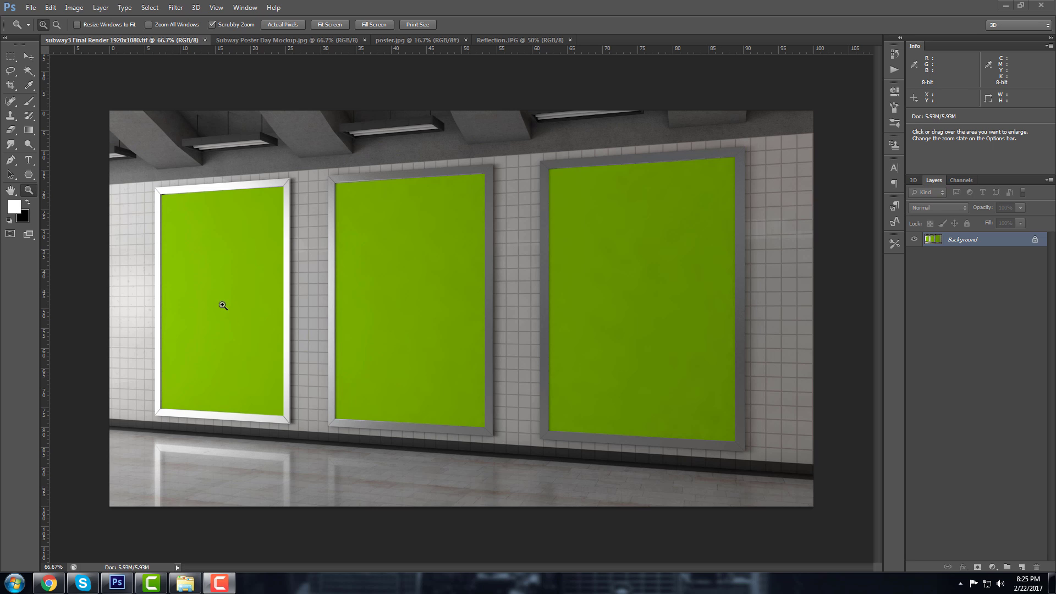
# Check the finished mockup, then inspect the subway render's wall up close
pyautogui.click(240, 39)
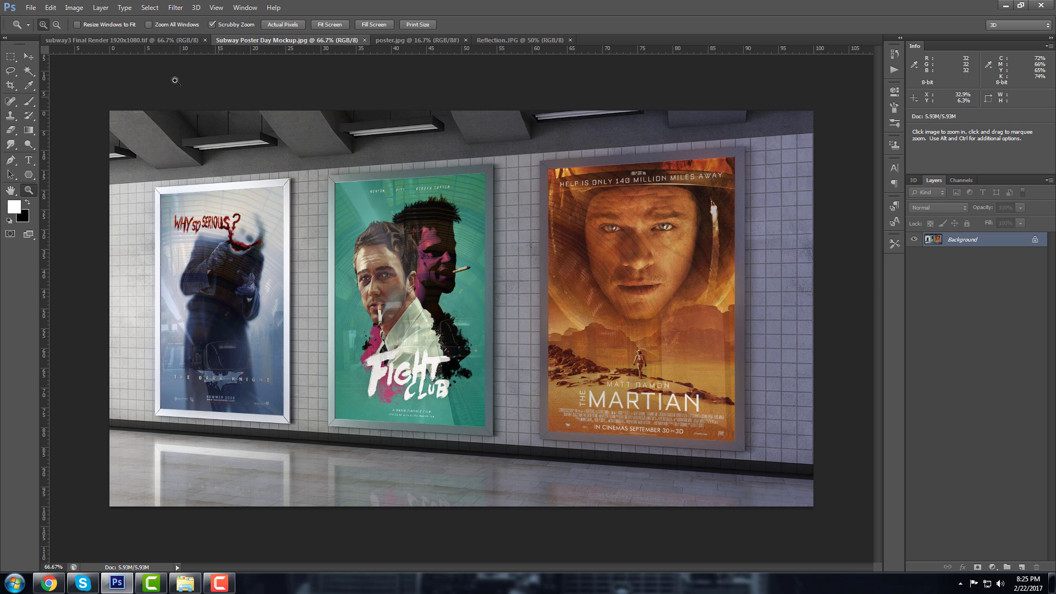
pyautogui.click(163, 42)
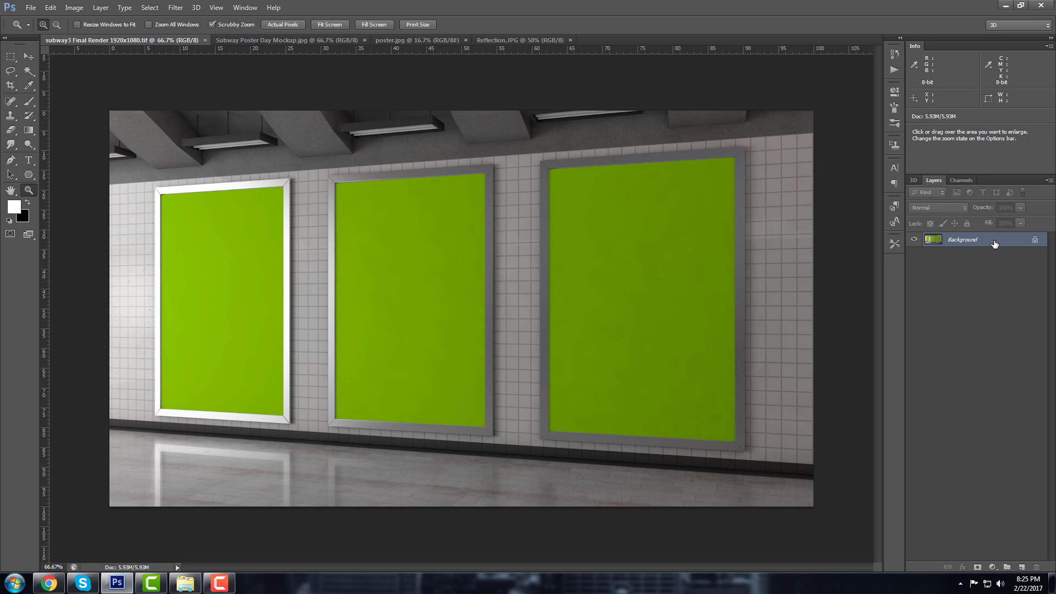
pyautogui.moveTo(523, 242); pyautogui.dragTo(516, 245)
pyautogui.keyDown('alt'); pyautogui.click(516, 245); pyautogui.keyUp('alt')
pyautogui.click(516, 245)
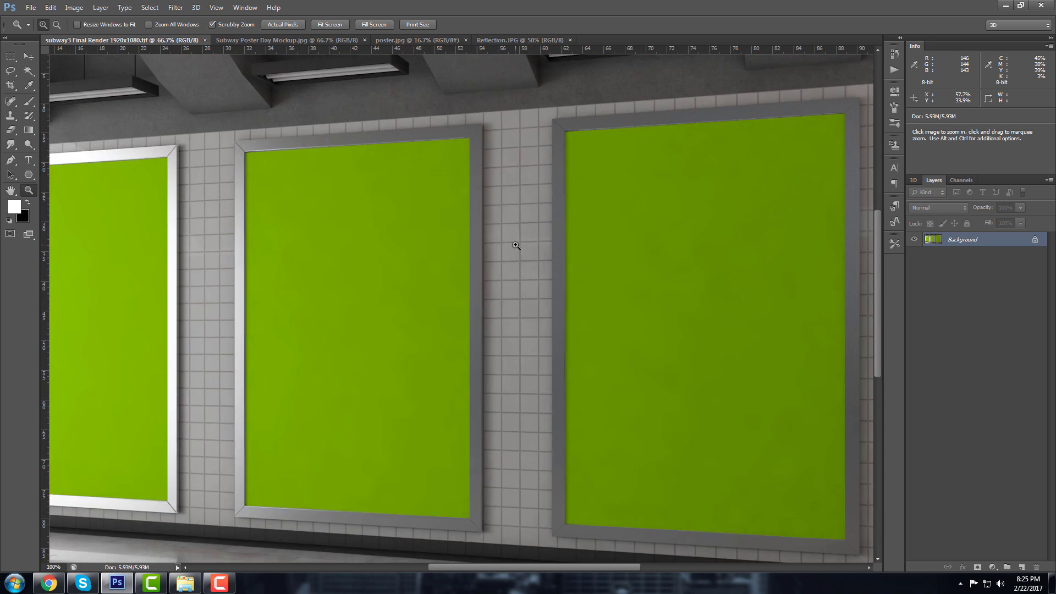
pyautogui.moveTo(516, 245); pyautogui.dragTo(516, 245)
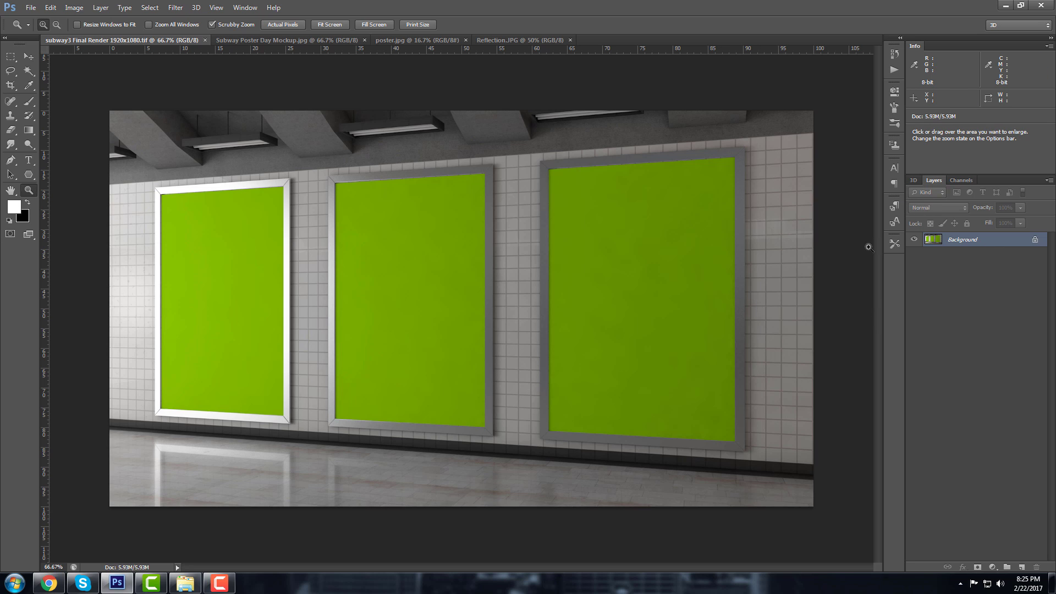
# Duplicate the Background layer as Background copy
pyautogui.rightClick(991, 244)
pyautogui.click(991, 243)
pyautogui.rightClick(994, 245)
pyautogui.click(977, 263)
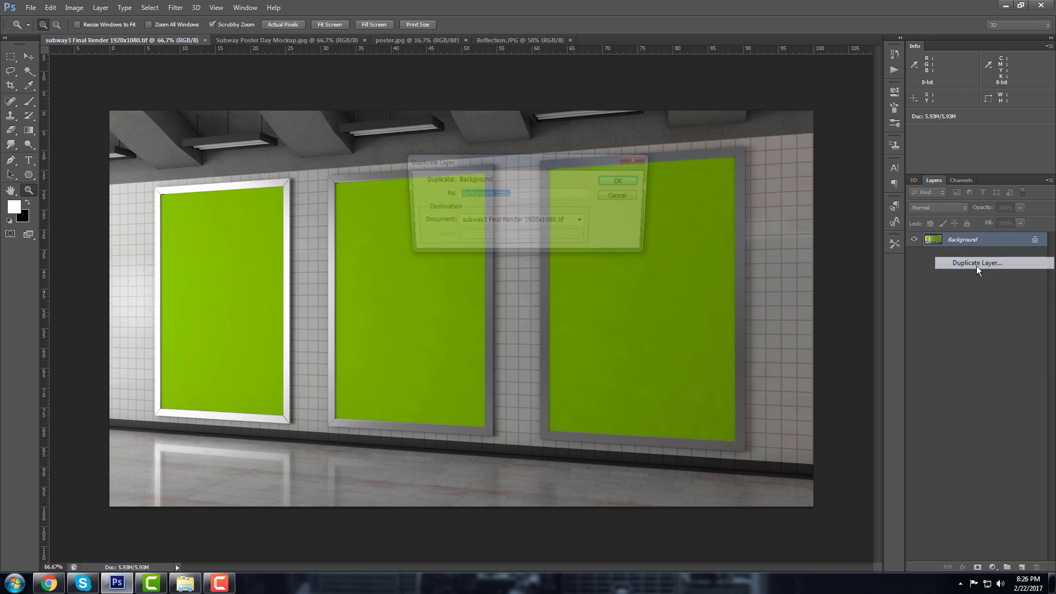
pyautogui.click(618, 181)
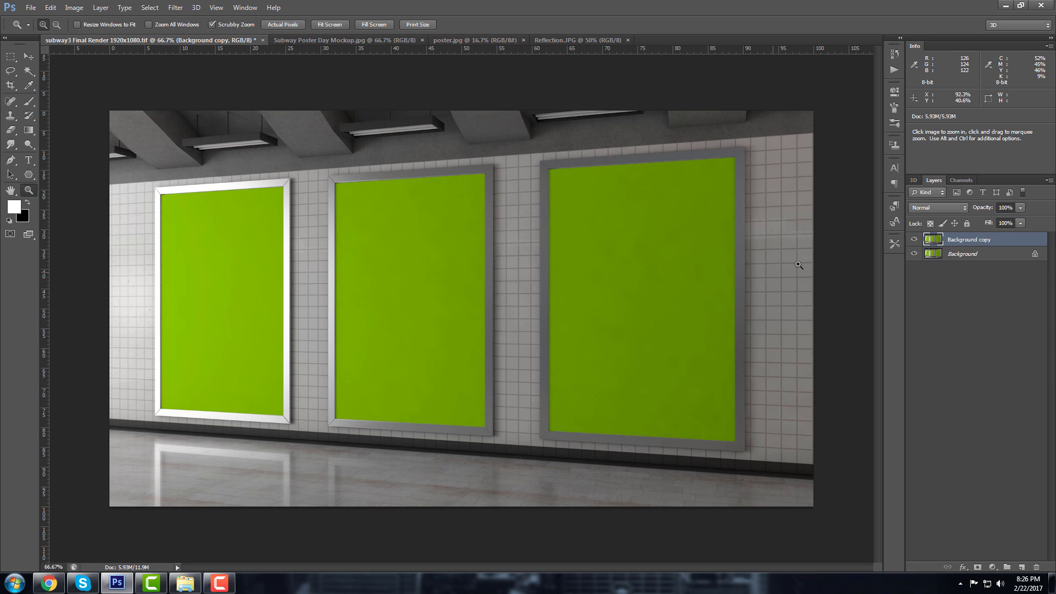
# Convert the copy for Smart Filters and apply Unsharp Mask at Amount 100%, Radius 1.0, Threshold 0
pyautogui.click(173, 7)
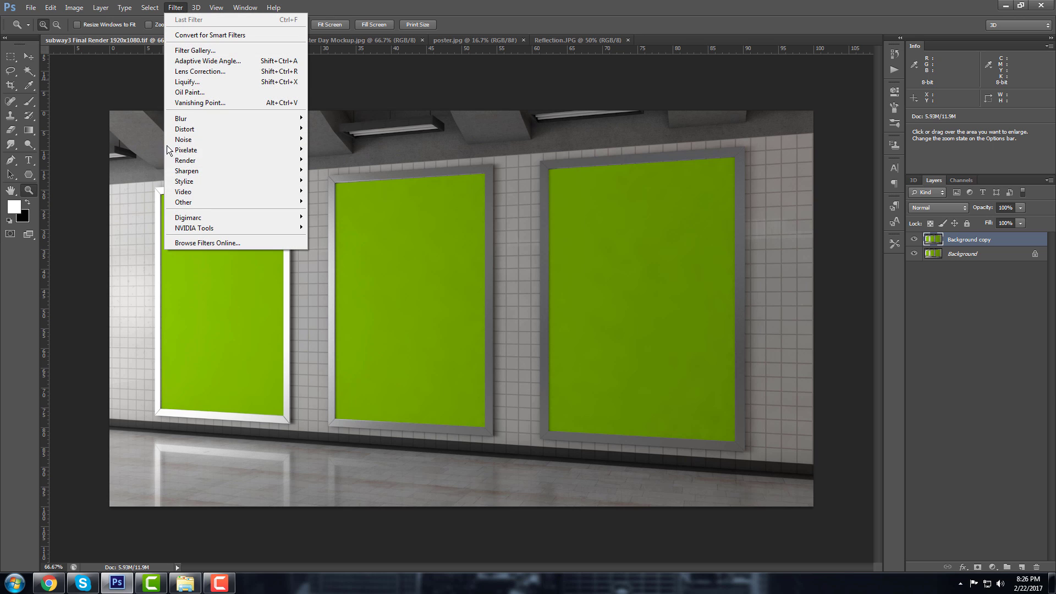
pyautogui.click(197, 37)
pyautogui.click(176, 8)
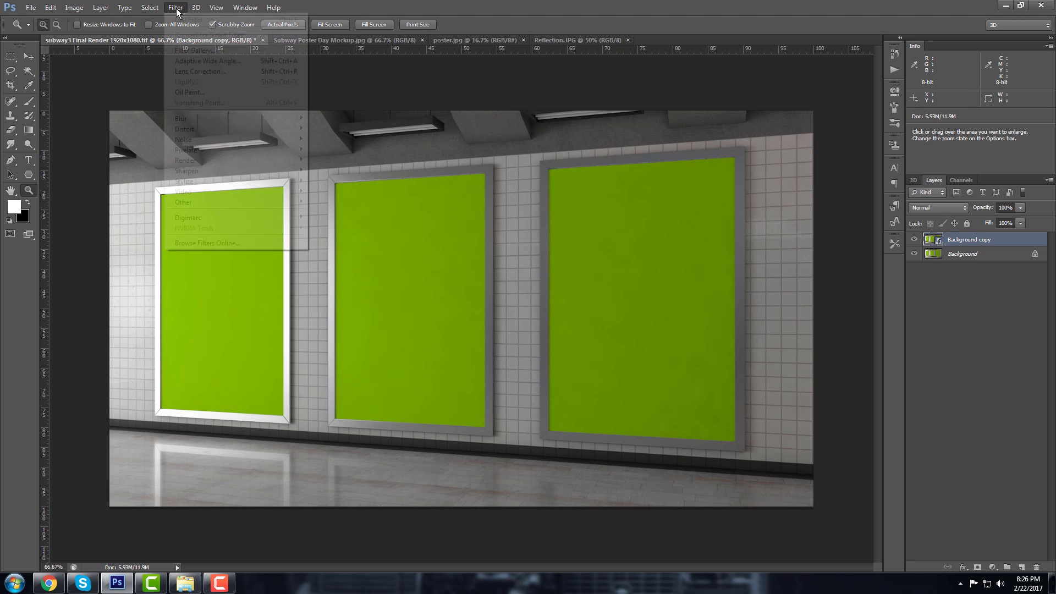
pyautogui.click(150, 8)
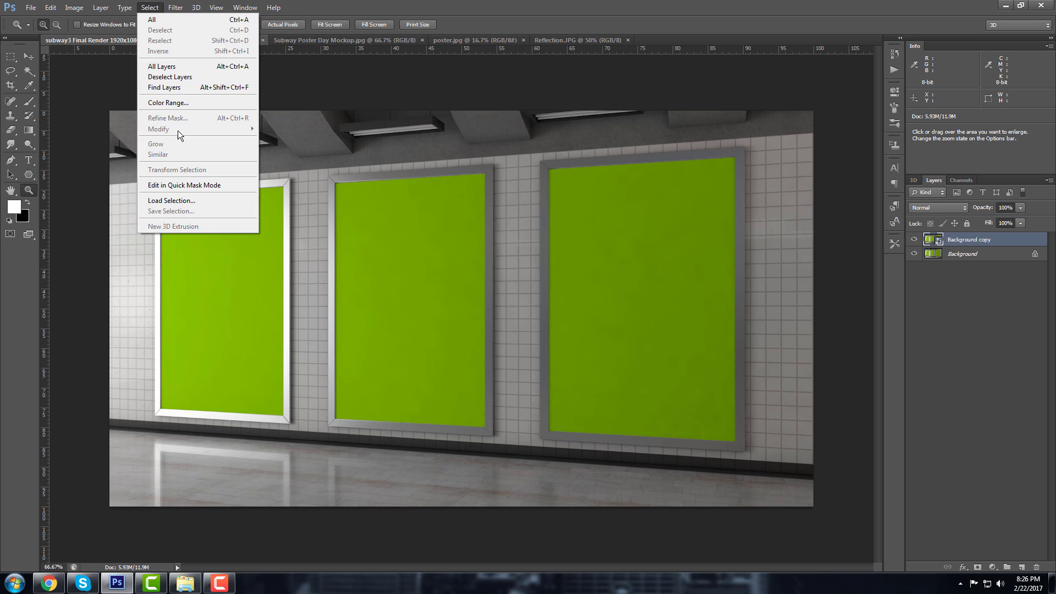
pyautogui.click(169, 9)
pyautogui.moveTo(247, 171)
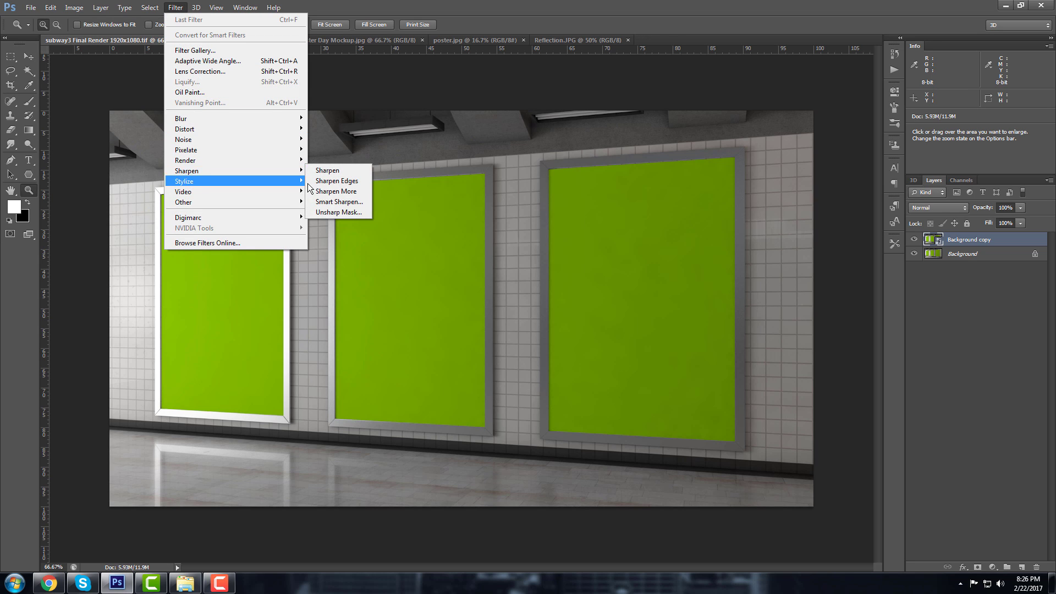
pyautogui.click(338, 212)
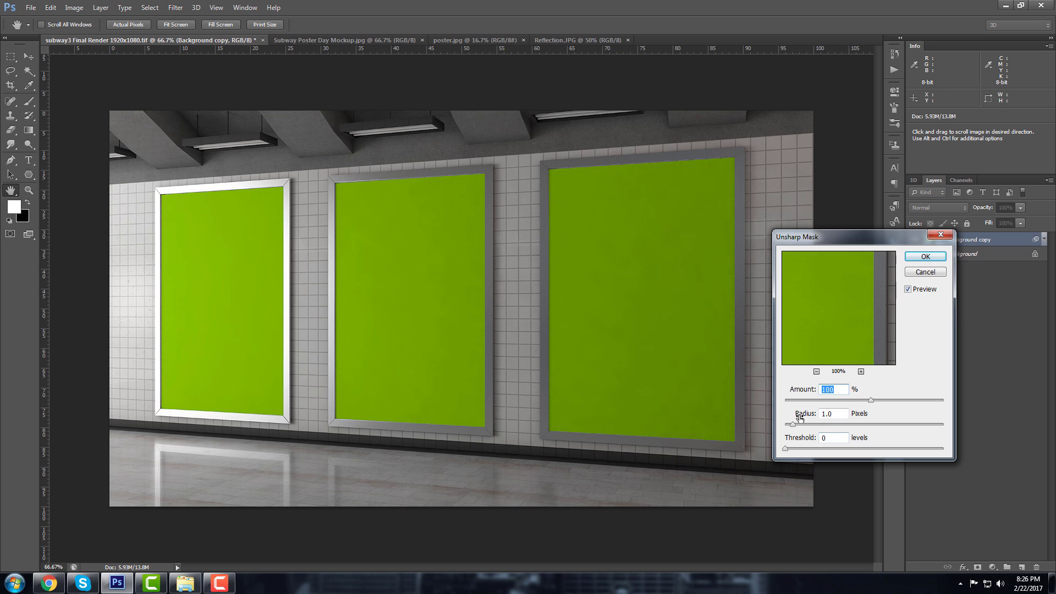
pyautogui.doubleClick(835, 414)
pyautogui.click(926, 257)
# Zoom to 300% and toggle the Unsharp Mask filter off and on to compare the sharpening
pyautogui.press('z')
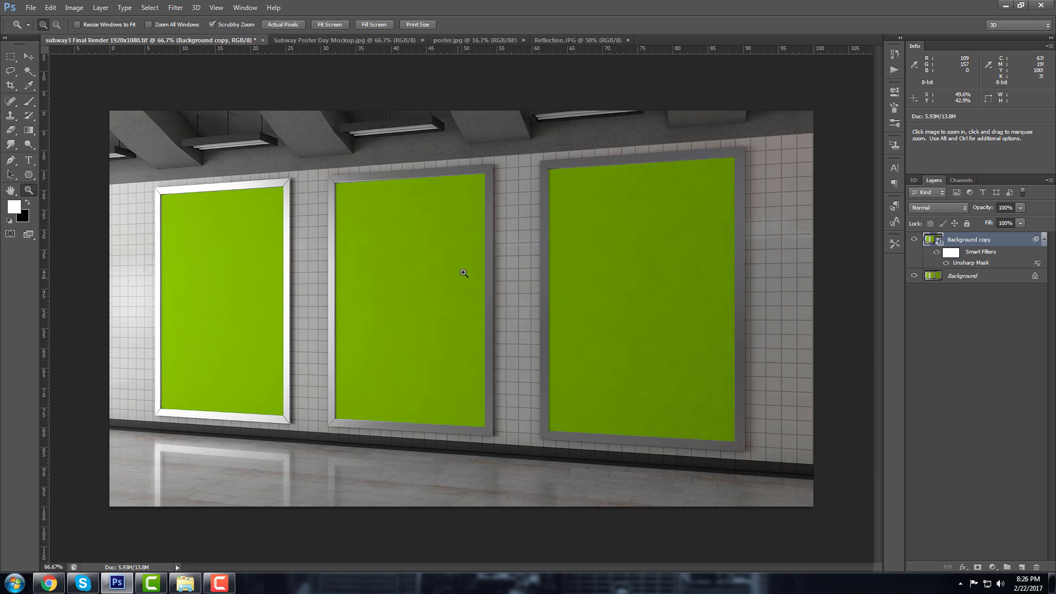
pyautogui.click(529, 254)
pyautogui.click(528, 254)
pyautogui.click(501, 254)
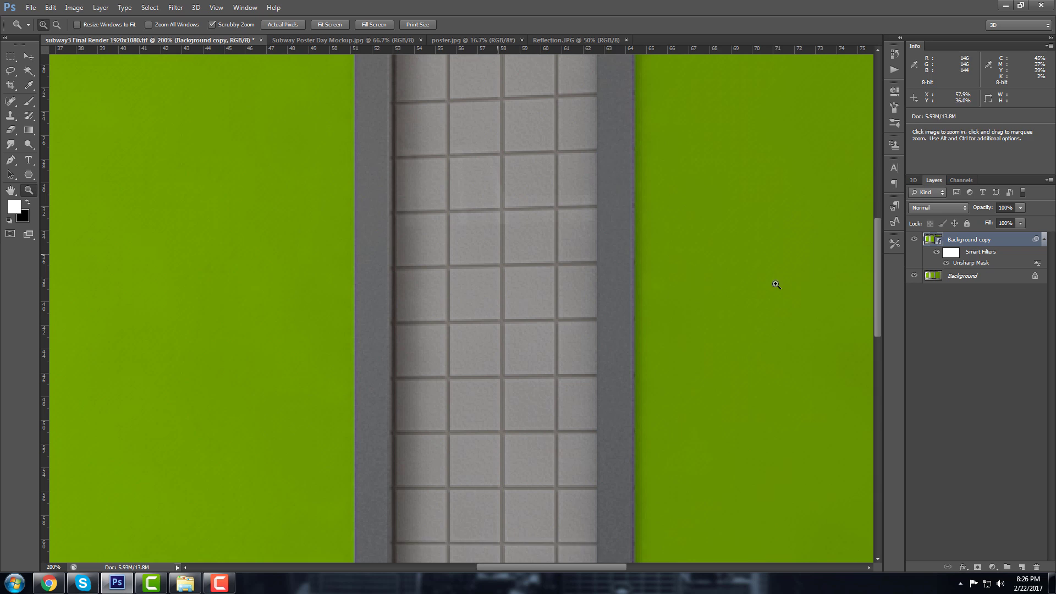
pyautogui.click(948, 263)
pyautogui.click(948, 263)
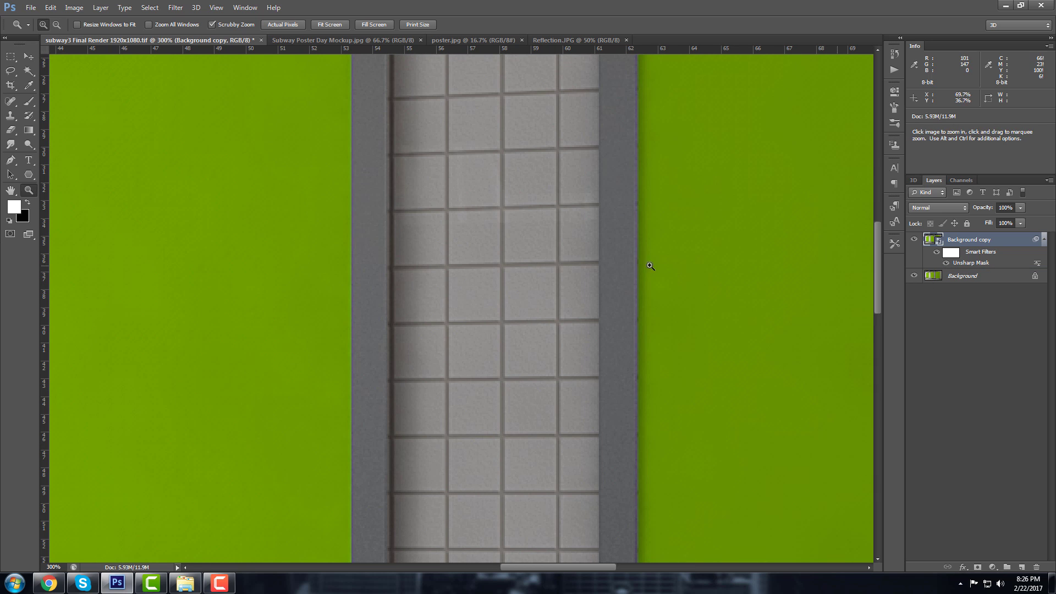
pyautogui.moveTo(651, 266); pyautogui.dragTo(316, 269)
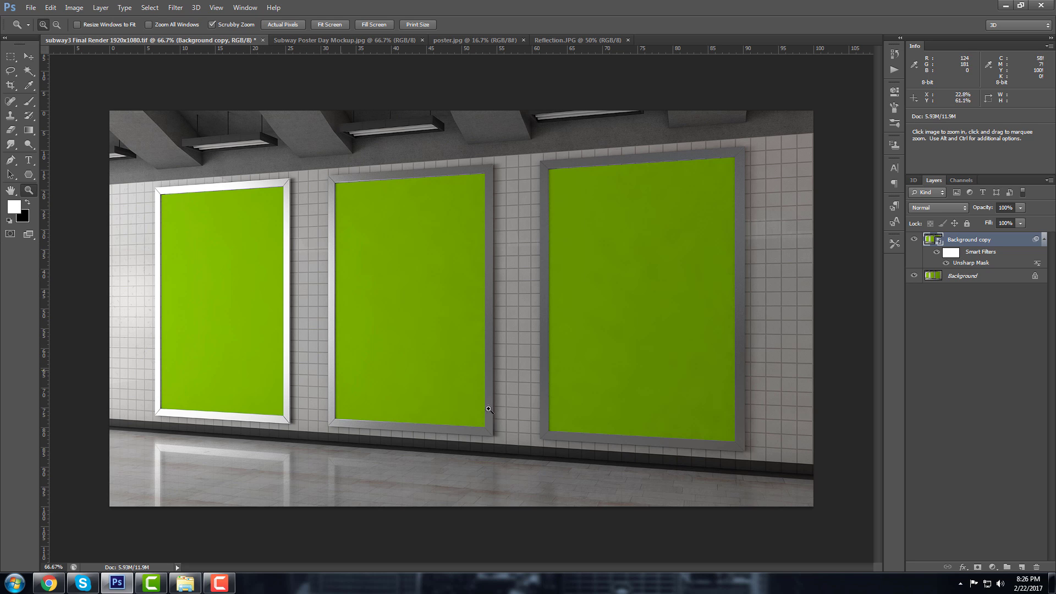
# Add a Curves 1 adjustment layer with an S-curve that lifts highlights and deepens shadows
pyautogui.click(993, 567)
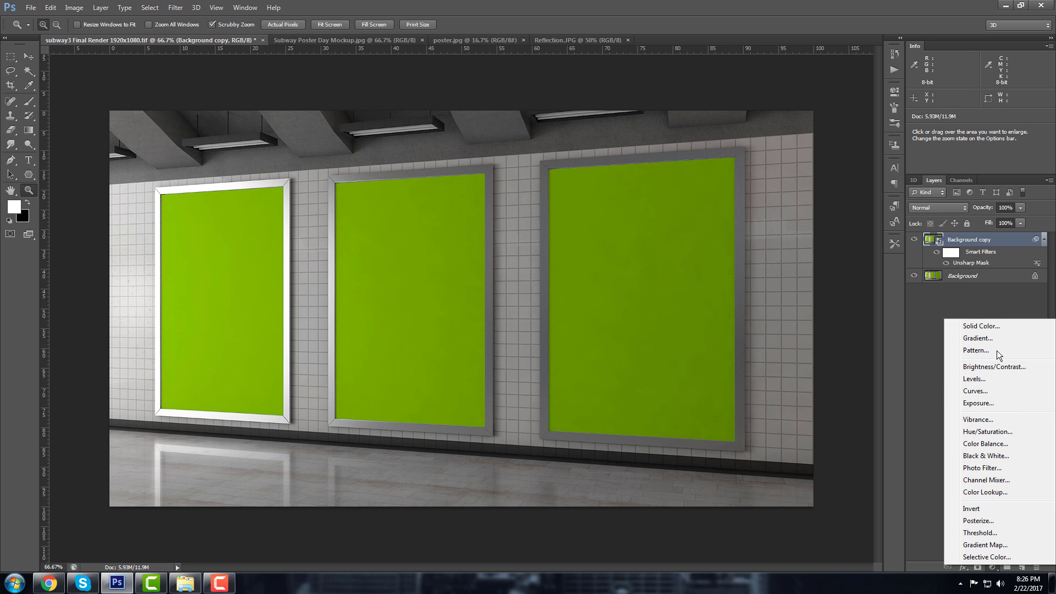
pyautogui.click(973, 390)
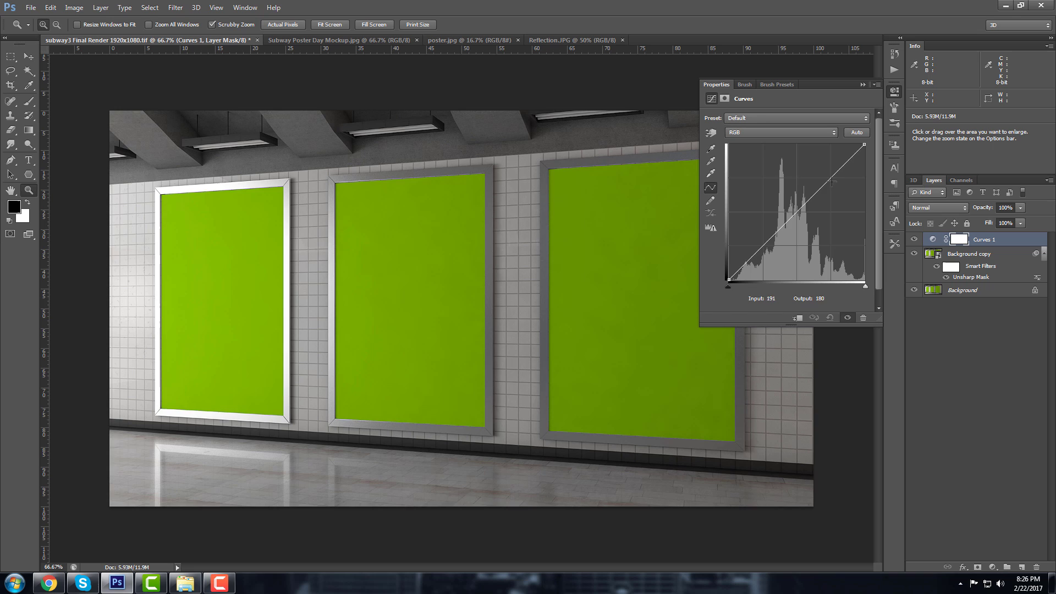
pyautogui.moveTo(826, 182); pyautogui.dragTo(827, 175)
pyautogui.moveTo(769, 240); pyautogui.dragTo(767, 247)
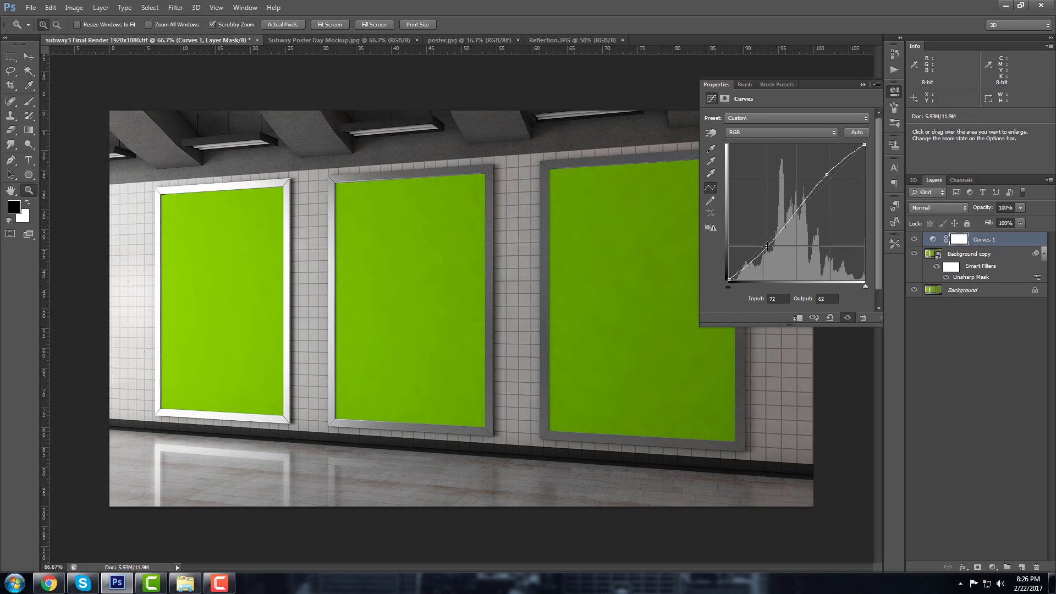
pyautogui.click(863, 85)
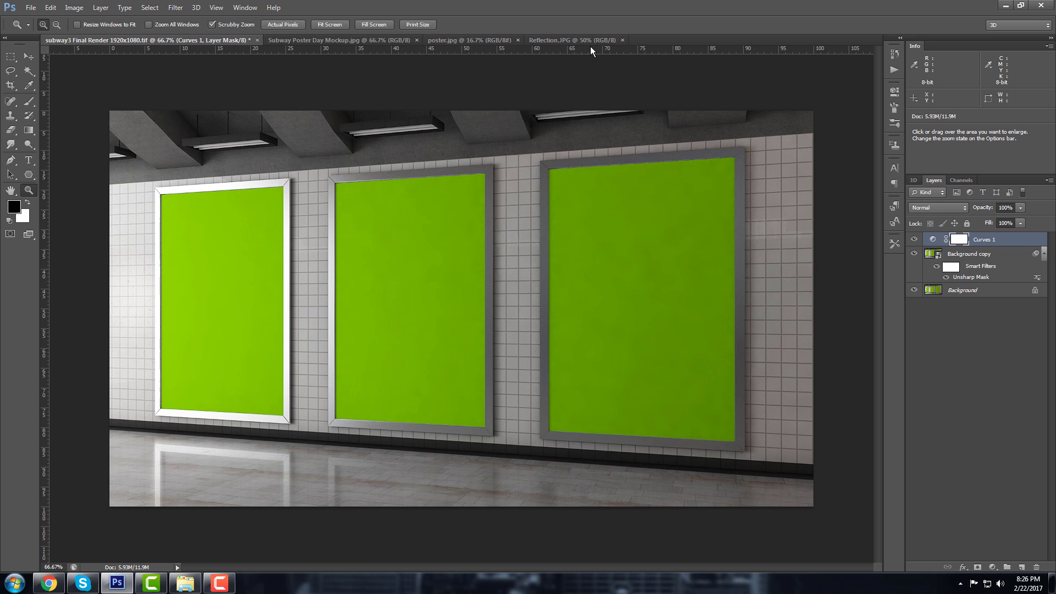
pyautogui.click(474, 41)
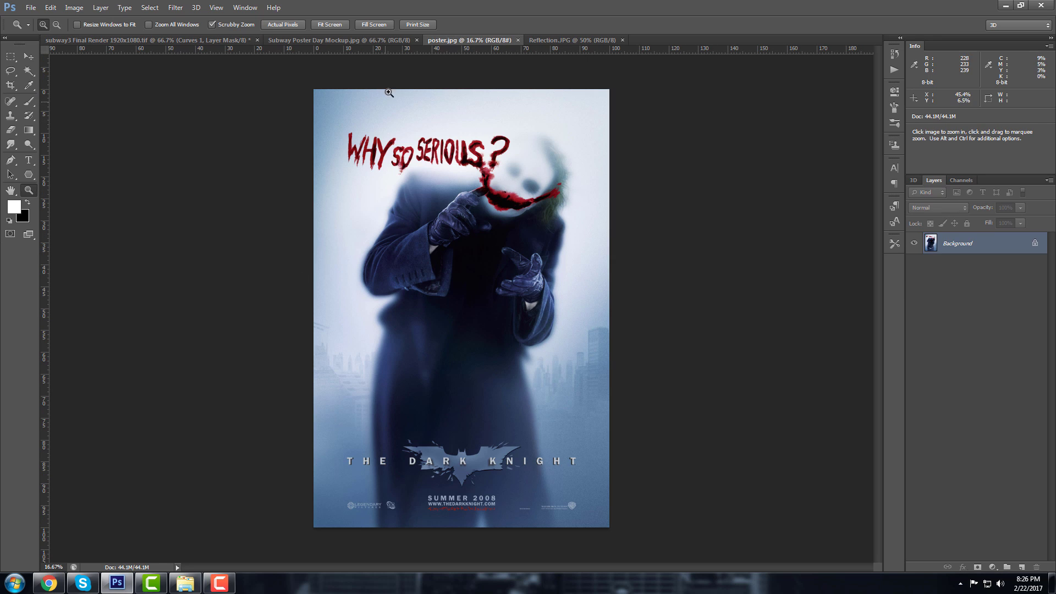
pyautogui.click(572, 40)
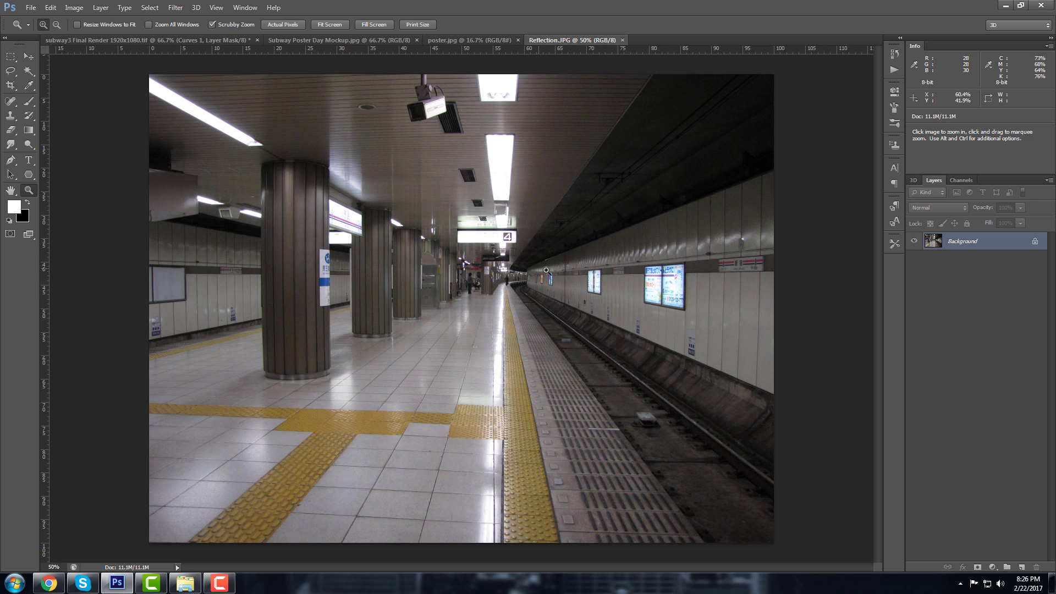
pyautogui.click(184, 41)
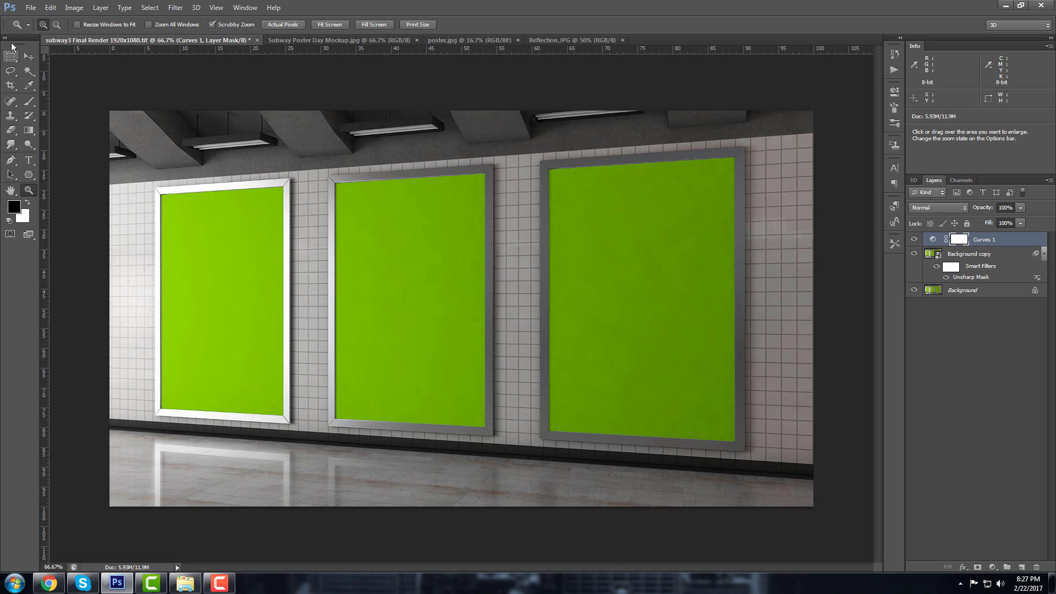
# Cancel the new-document dialog and bring the Joker poster document forward
pyautogui.click(31, 7)
pyautogui.click(36, 23)
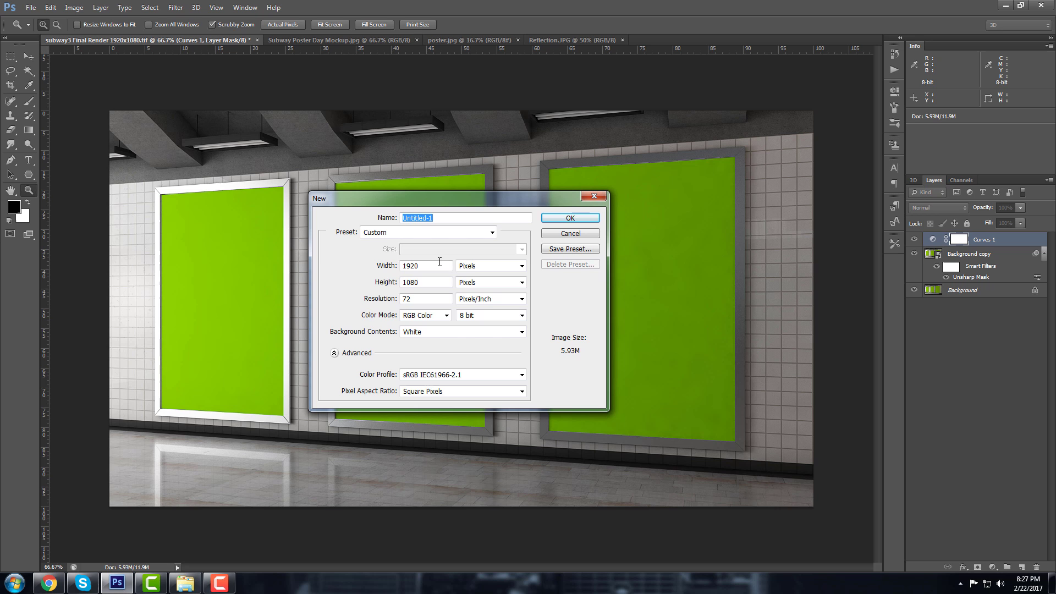
pyautogui.click(594, 197)
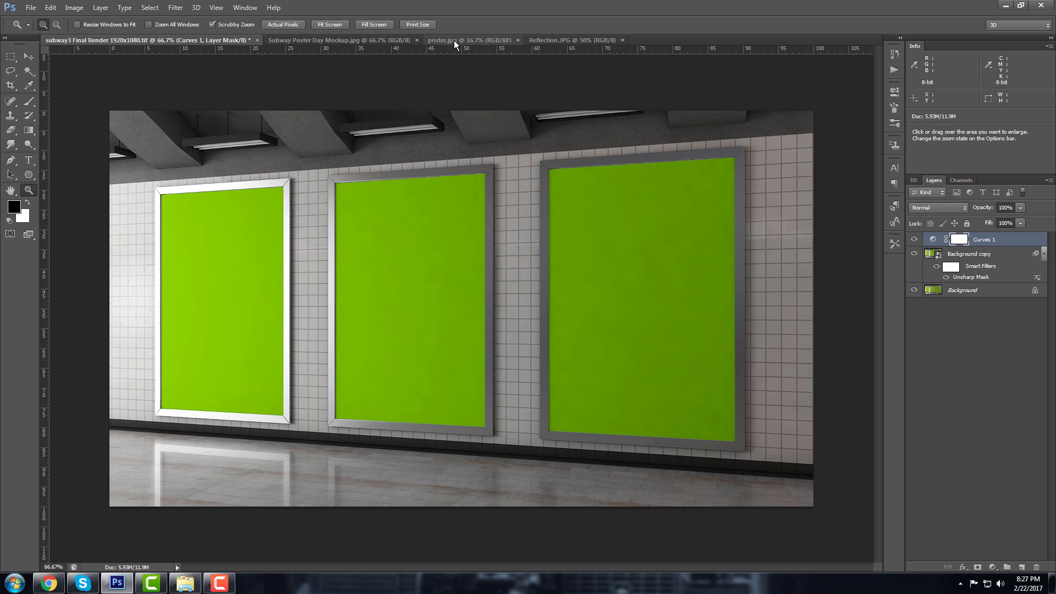
pyautogui.click(454, 40)
# Drag the poster into the subway render as Layer 1 and convert it to a Smart Object
pyautogui.click(29, 56)
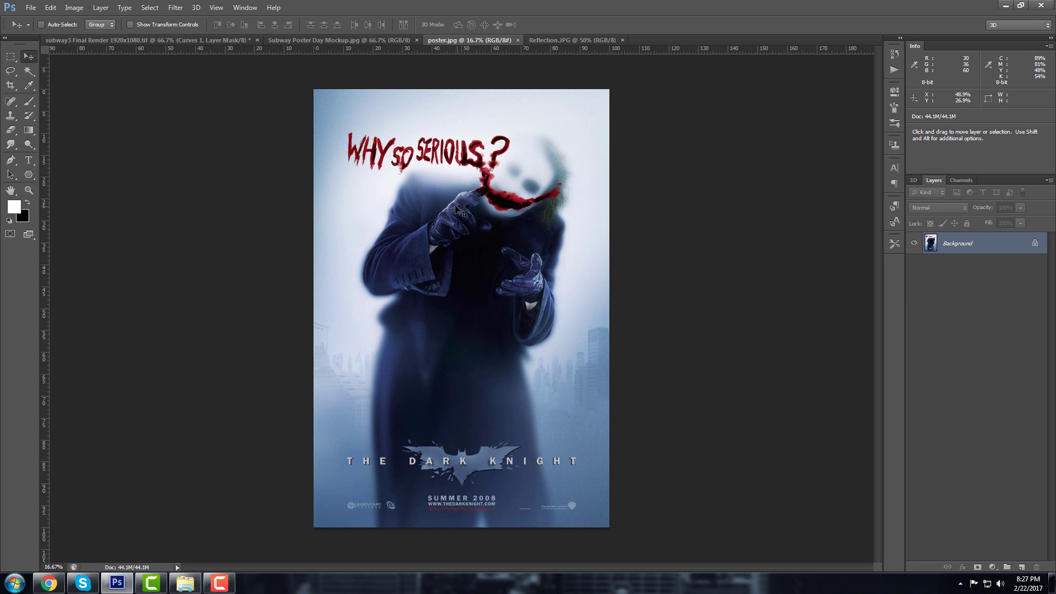
pyautogui.moveTo(461, 226); pyautogui.dragTo(242, 330)
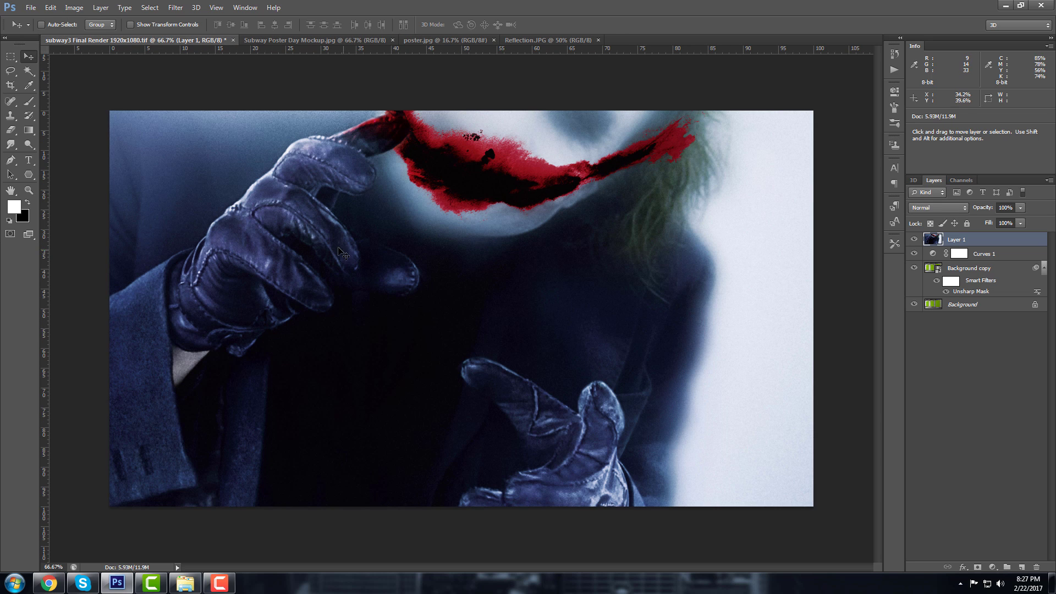
pyautogui.moveTo(343, 253); pyautogui.dragTo(311, 253)
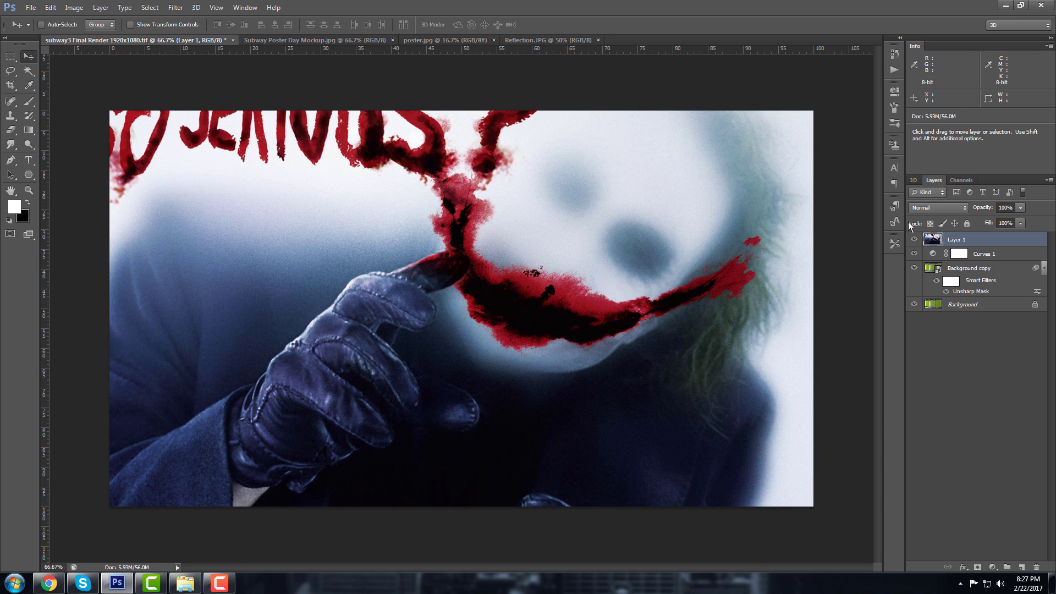
pyautogui.rightClick(987, 243)
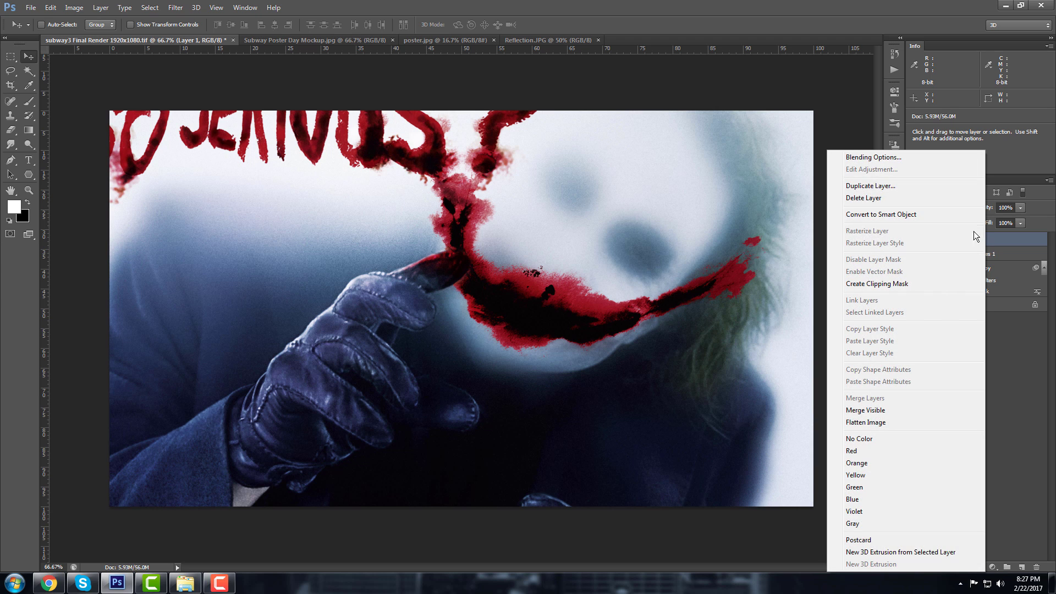
pyautogui.click(892, 215)
# Free-transform the poster down to about 15.6% and place it over the left green frame
pyautogui.scroll(-5, 630, 270)
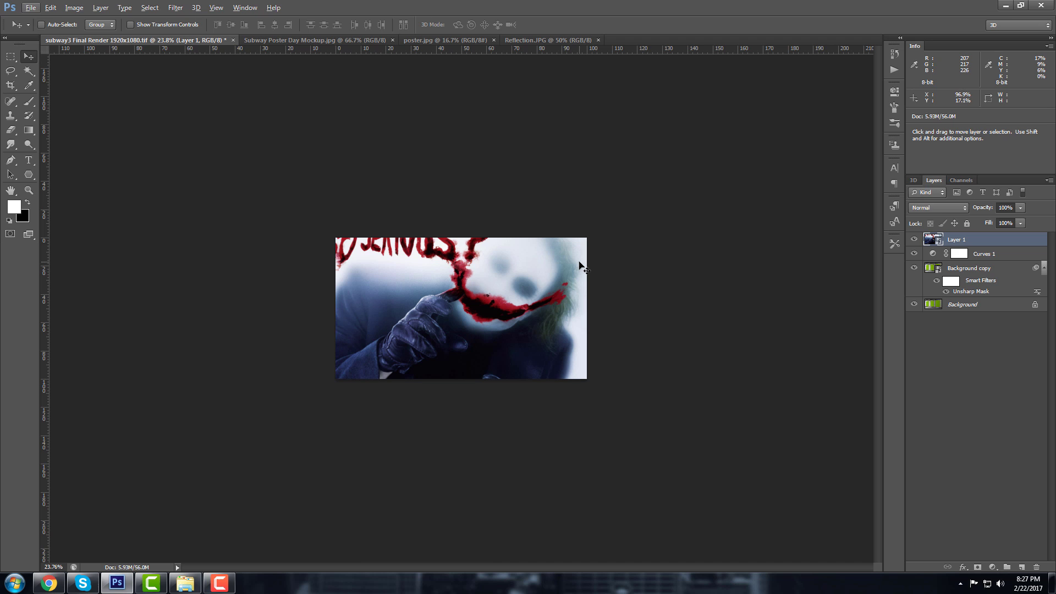
pyautogui.hotkey('ctrl', 't')
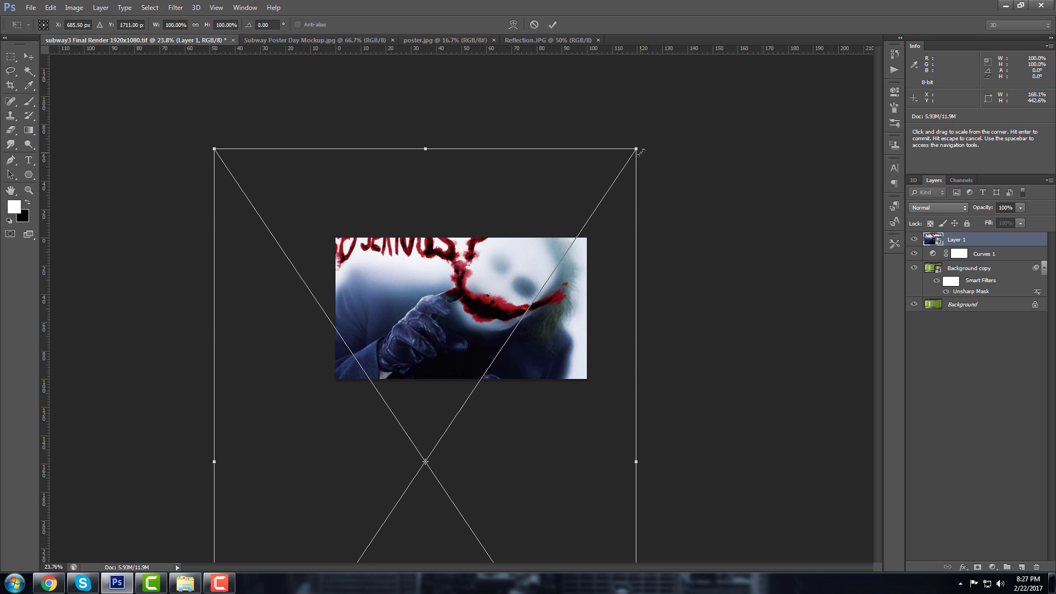
pyautogui.moveTo(636, 149); pyautogui.dragTo(419, 262)
pyautogui.scroll(5, 440, 306)
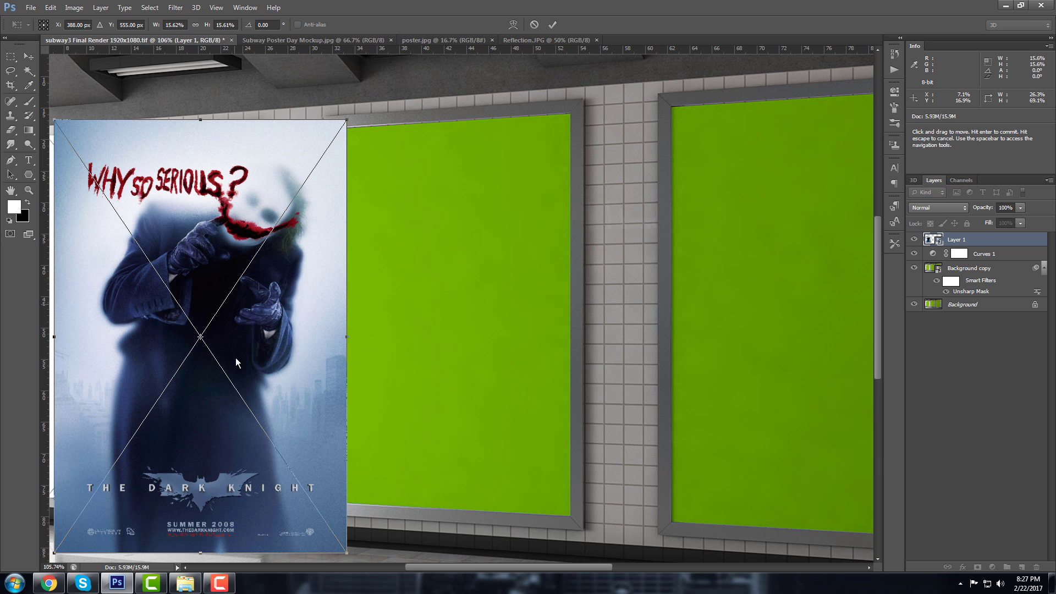
pyautogui.moveTo(470, 569); pyautogui.dragTo(400, 569)
pyautogui.moveTo(380, 170); pyautogui.dragTo(384, 192)
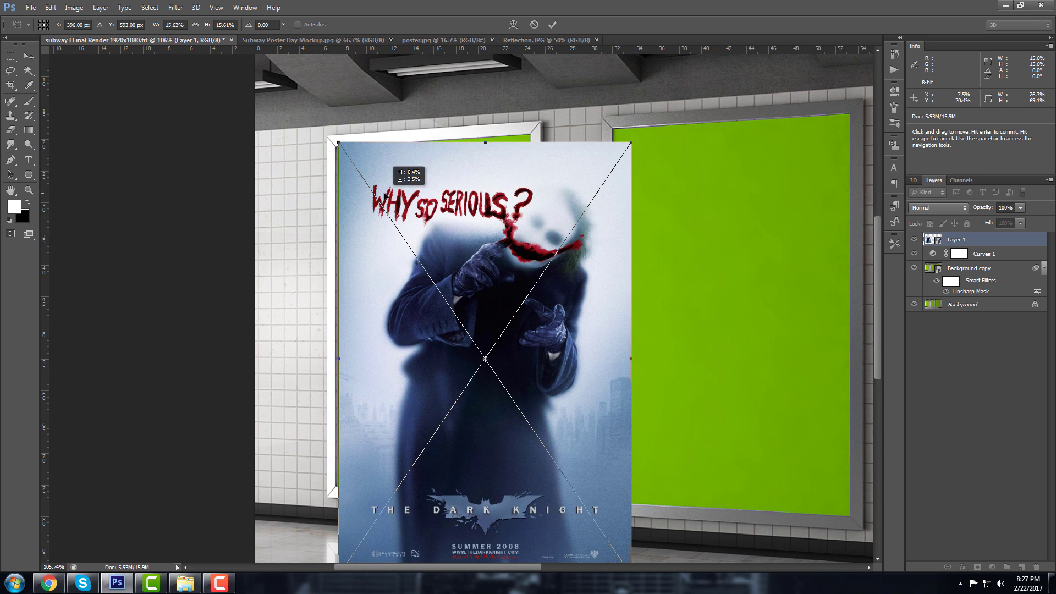
# Scale the poster to 12.8%, move it over the left frame, and switch the transform to Distort
pyautogui.moveTo(631, 142); pyautogui.dragTo(604, 181)
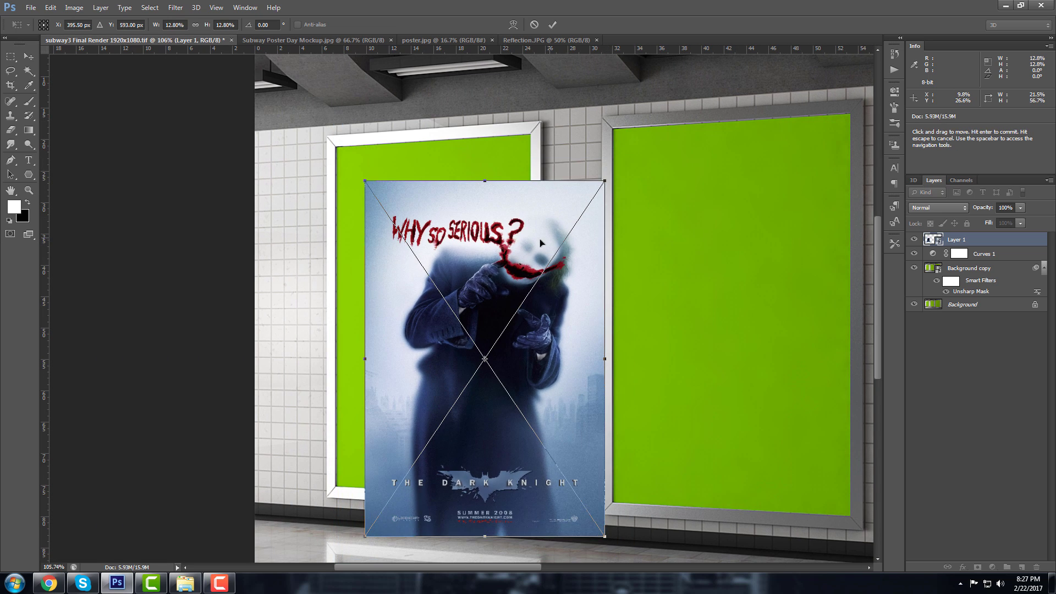
pyautogui.moveTo(504, 265); pyautogui.dragTo(485, 208)
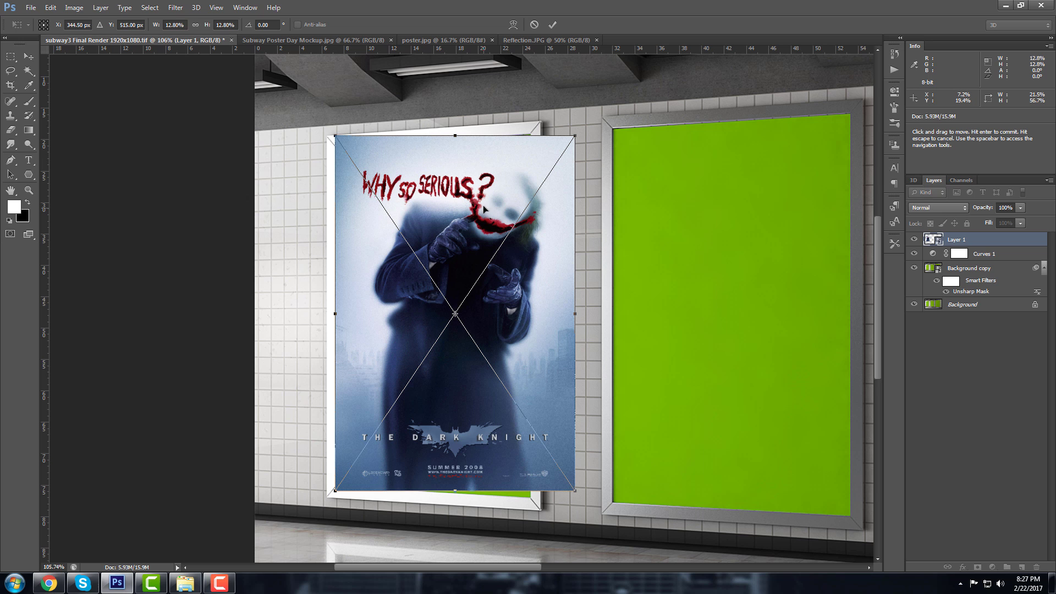
pyautogui.rightClick(425, 210)
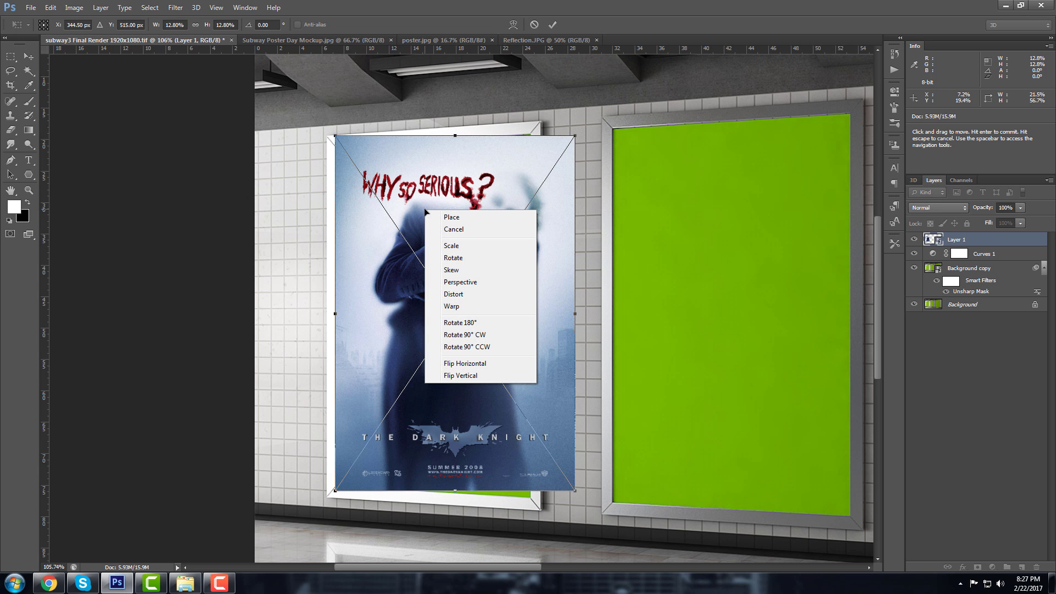
pyautogui.click(459, 294)
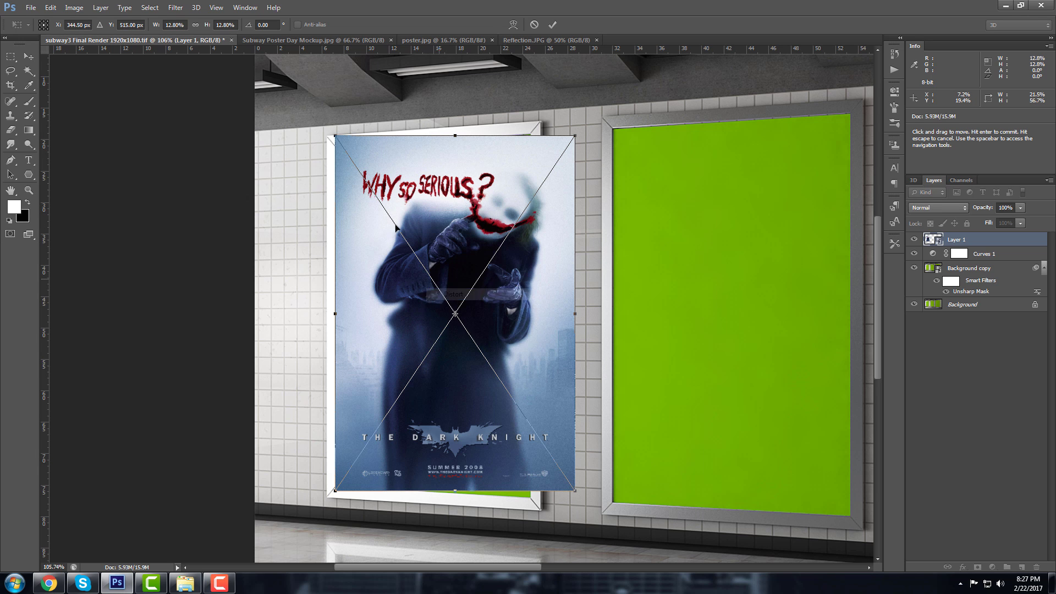
pyautogui.scroll(8, 333, 138)
# Lower the poster to 60% opacity and pin its top-left and top-right corners to the frame
pyautogui.click(1021, 207)
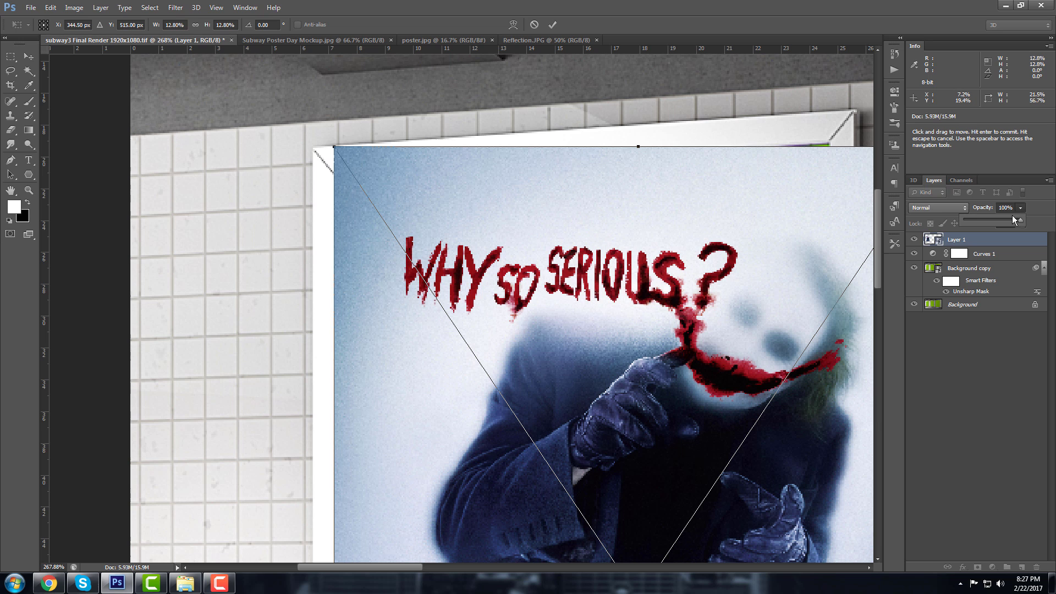
pyautogui.click(999, 218)
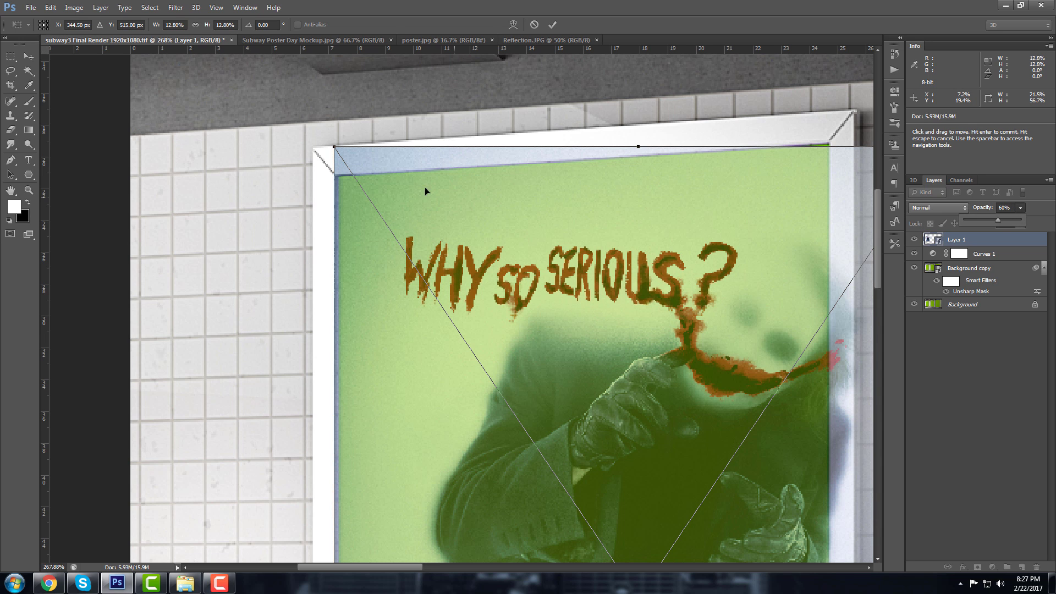
pyautogui.moveTo(334, 147); pyautogui.dragTo(337, 178)
pyautogui.moveTo(383, 569); pyautogui.dragTo(444, 541)
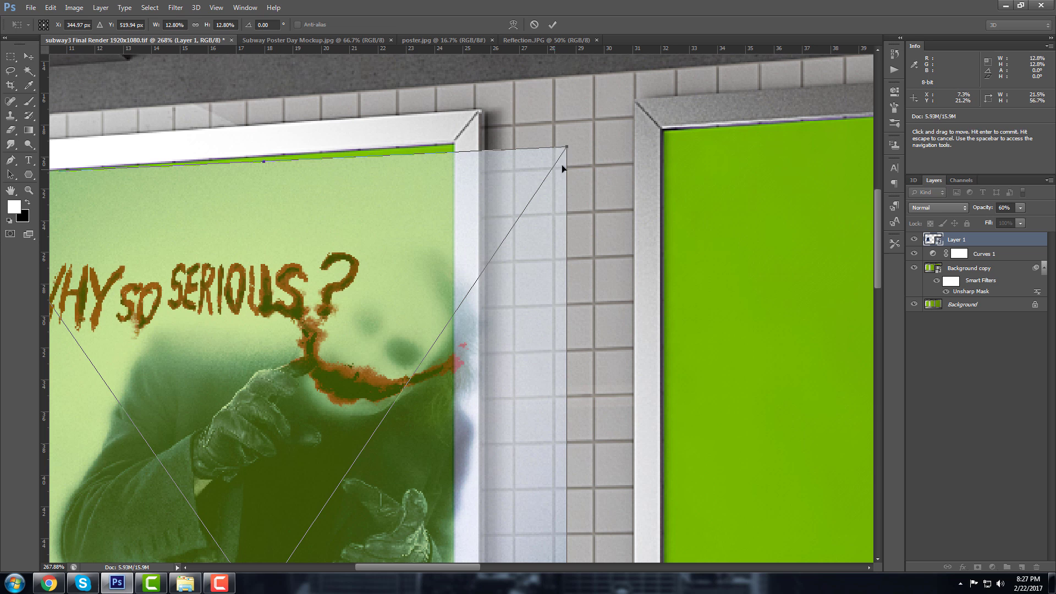
pyautogui.moveTo(567, 148); pyautogui.dragTo(453, 147)
# Fit the poster's bottom-right and bottom-left corners onto the frame's inner corners
pyautogui.scroll(-10, 869, 281)
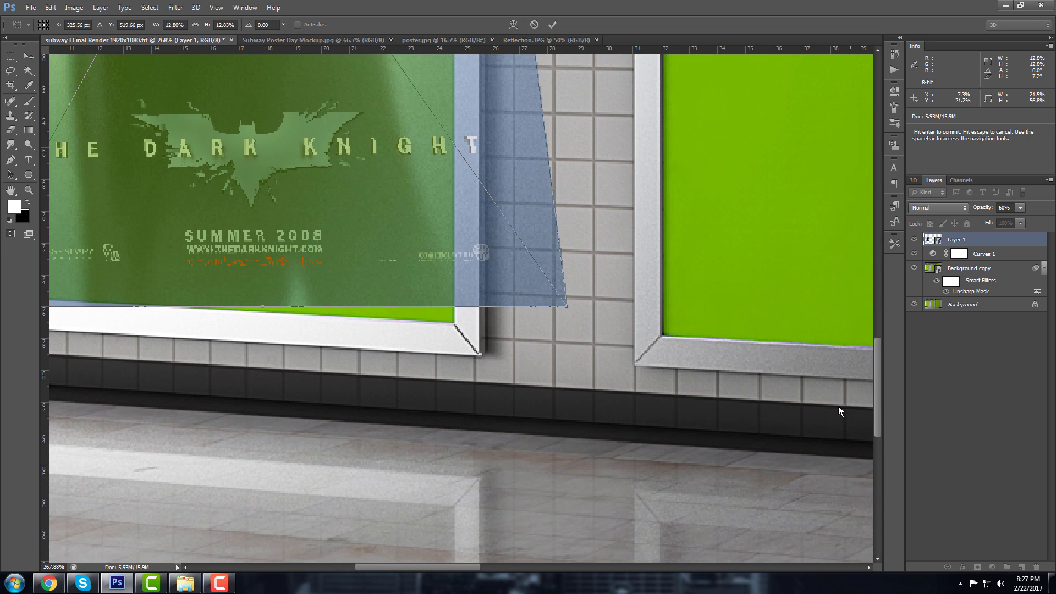
pyautogui.moveTo(517, 318); pyautogui.dragTo(452, 324)
pyautogui.scroll(6, 452, 325)
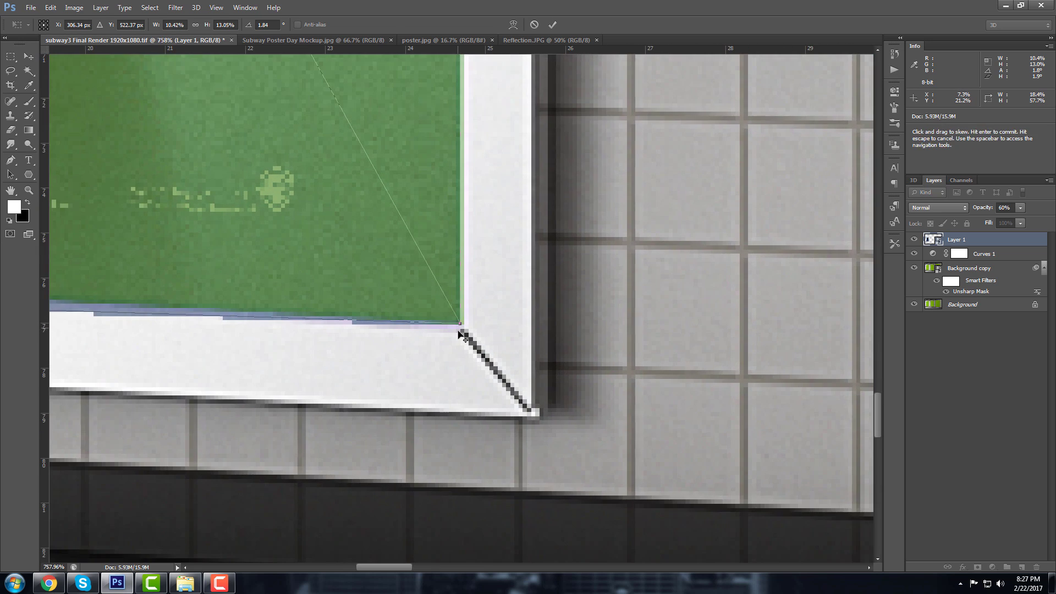
pyautogui.scroll(2, 459, 325)
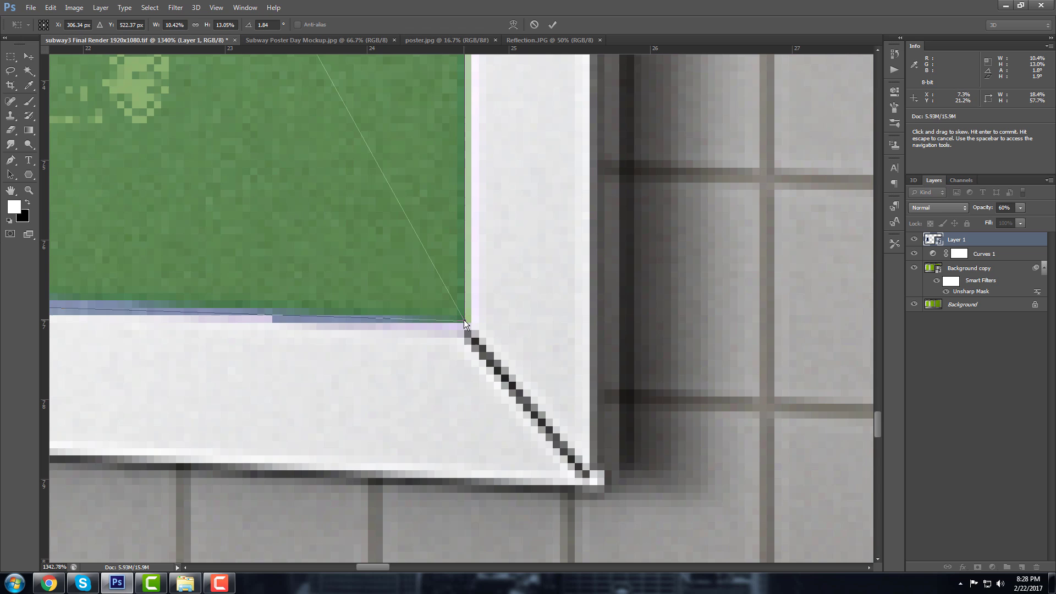
pyautogui.moveTo(464, 319)
pyautogui.mouseDown()
pyautogui.moveTo(421, 285)
pyautogui.moveTo(465, 320)
pyautogui.mouseUp()
pyautogui.moveTo(386, 567); pyautogui.dragTo(283, 550)
pyautogui.moveTo(171, 243); pyautogui.dragTo(186, 184)
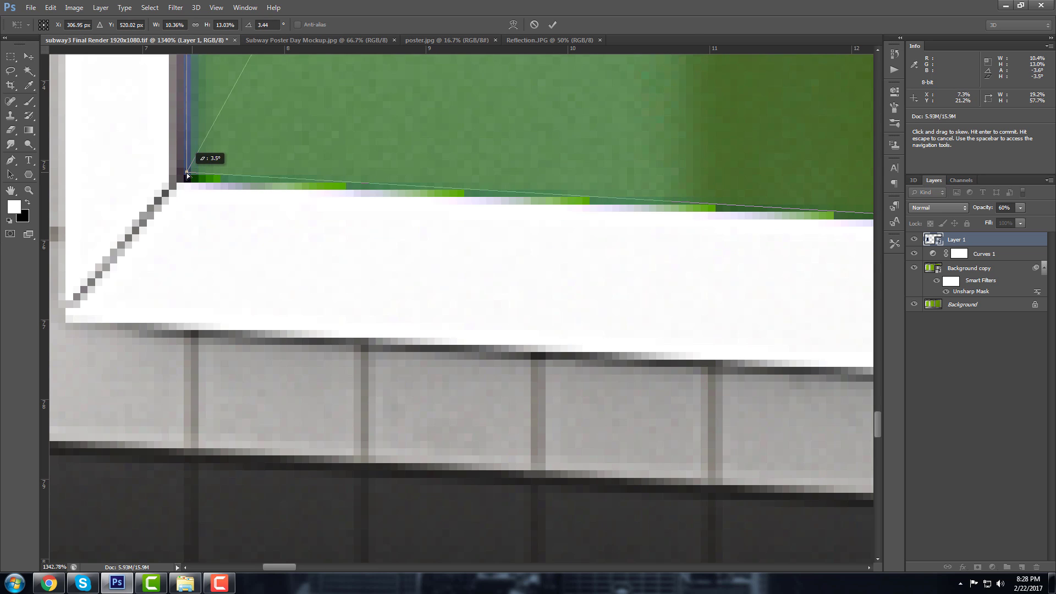
pyautogui.moveTo(188, 175); pyautogui.dragTo(189, 178)
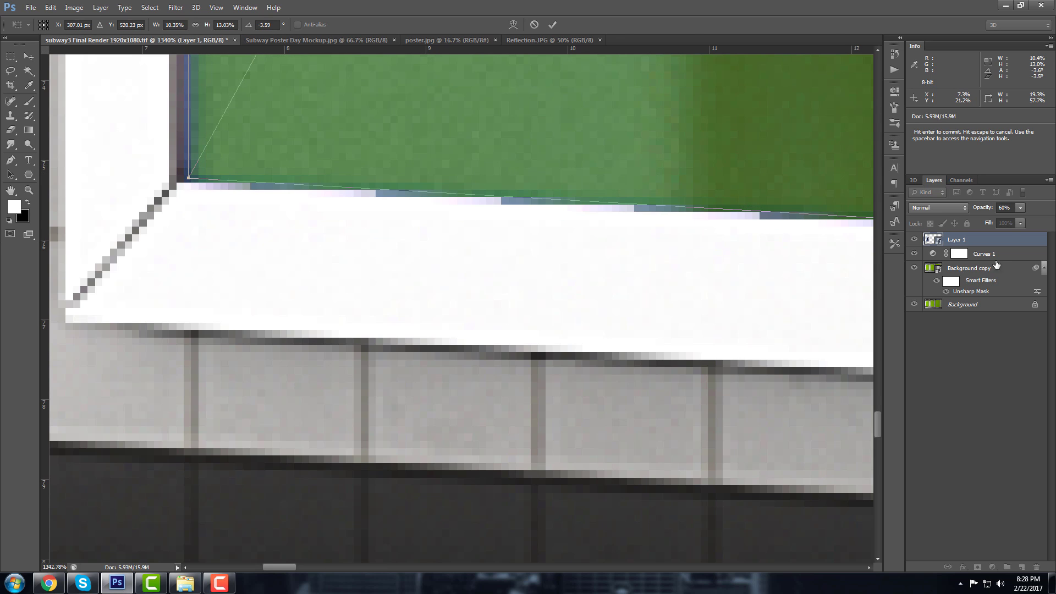
# Restore the poster to 100% opacity, refine its corners against the frame, and commit the transform
pyautogui.moveTo(1021, 218); pyautogui.dragTo(1045, 219)
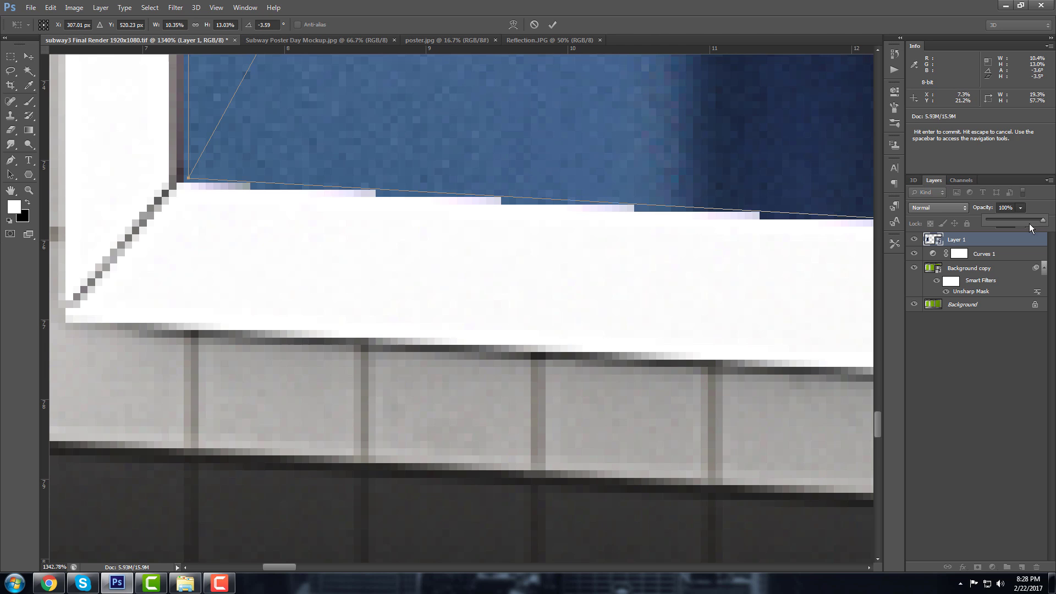
pyautogui.moveTo(189, 179); pyautogui.dragTo(191, 177)
pyautogui.moveTo(290, 567); pyautogui.dragTo(385, 548)
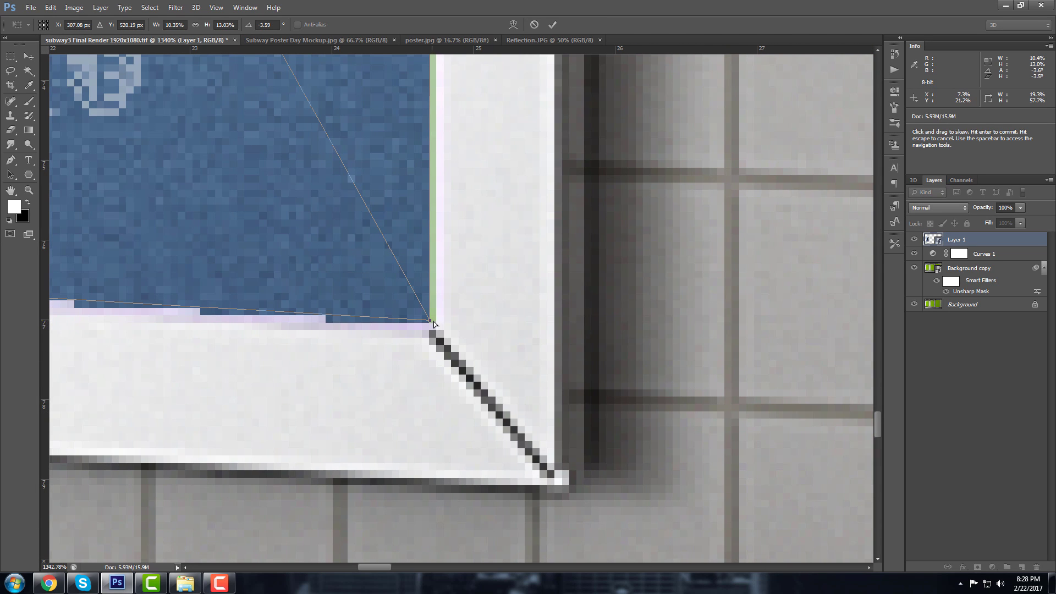
pyautogui.moveTo(435, 324); pyautogui.dragTo(636, 355)
pyautogui.moveTo(881, 410); pyautogui.dragTo(880, 158)
pyautogui.moveTo(422, 250); pyautogui.dragTo(431, 251)
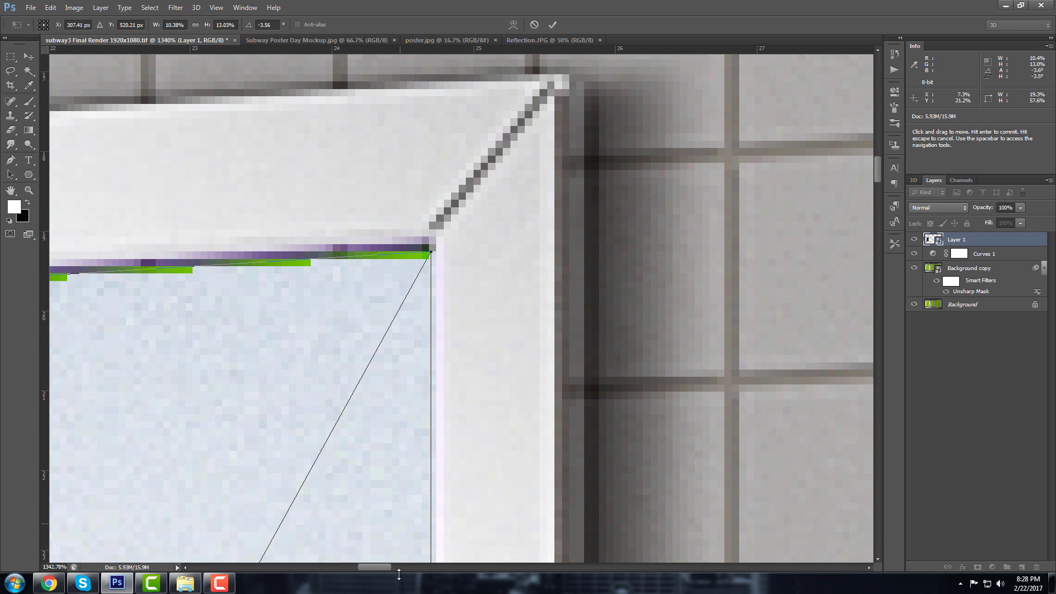
pyautogui.moveTo(380, 569); pyautogui.dragTo(272, 568)
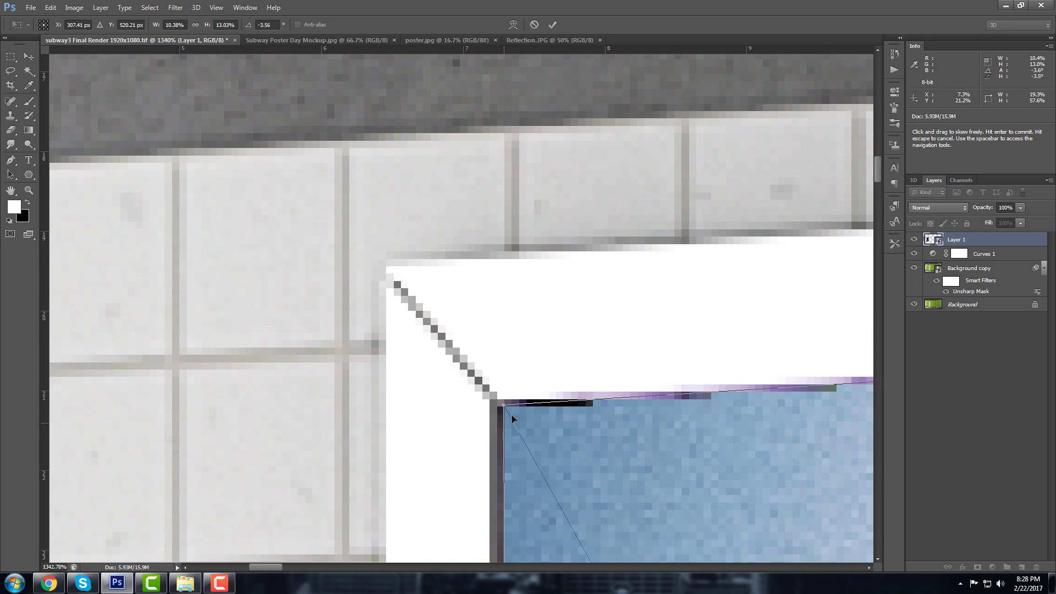
pyautogui.scroll(-8, 581, 410)
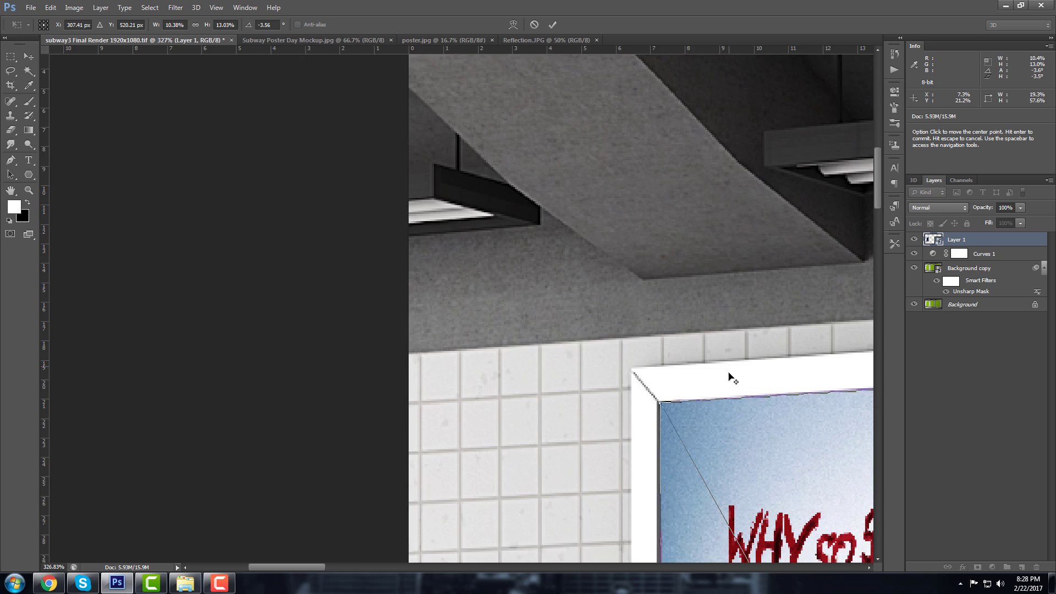
pyautogui.scroll(-3, 772, 420)
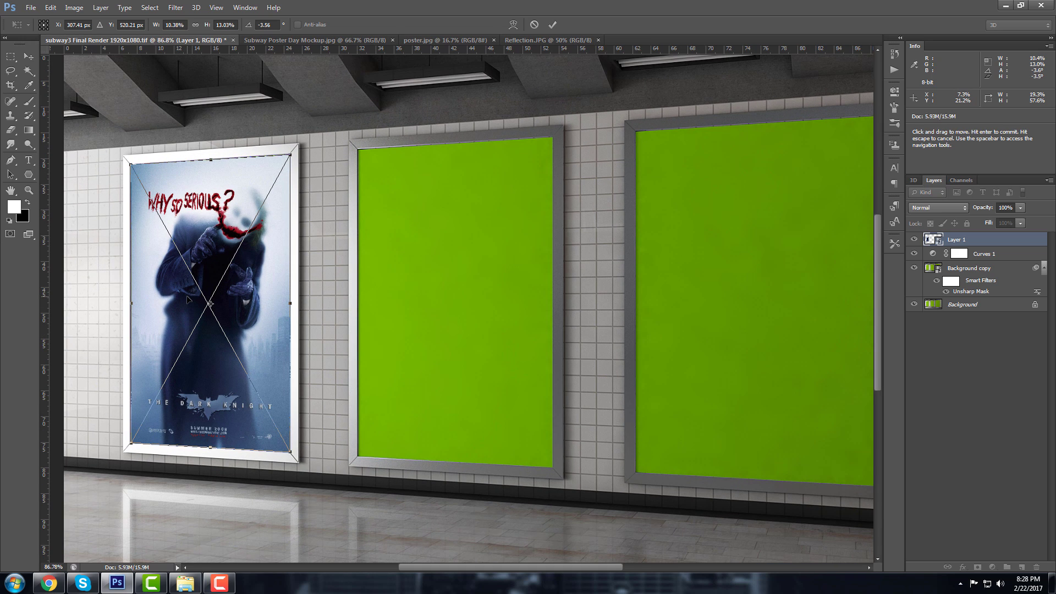
pyautogui.click(554, 24)
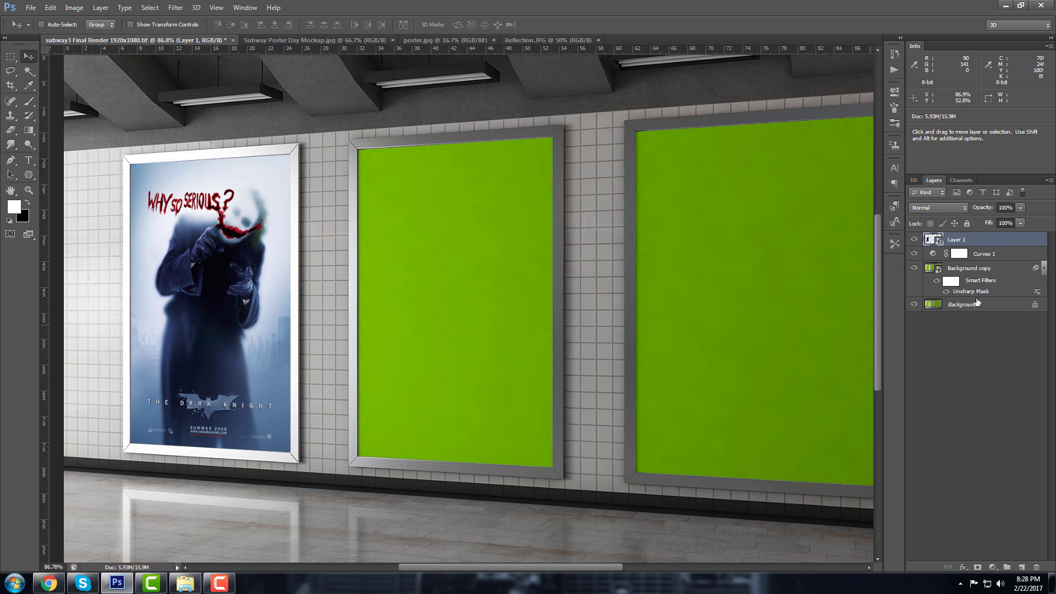
# Duplicate the poster layer to create Layer 1 copy above Layer 1
pyautogui.rightClick(970, 240)
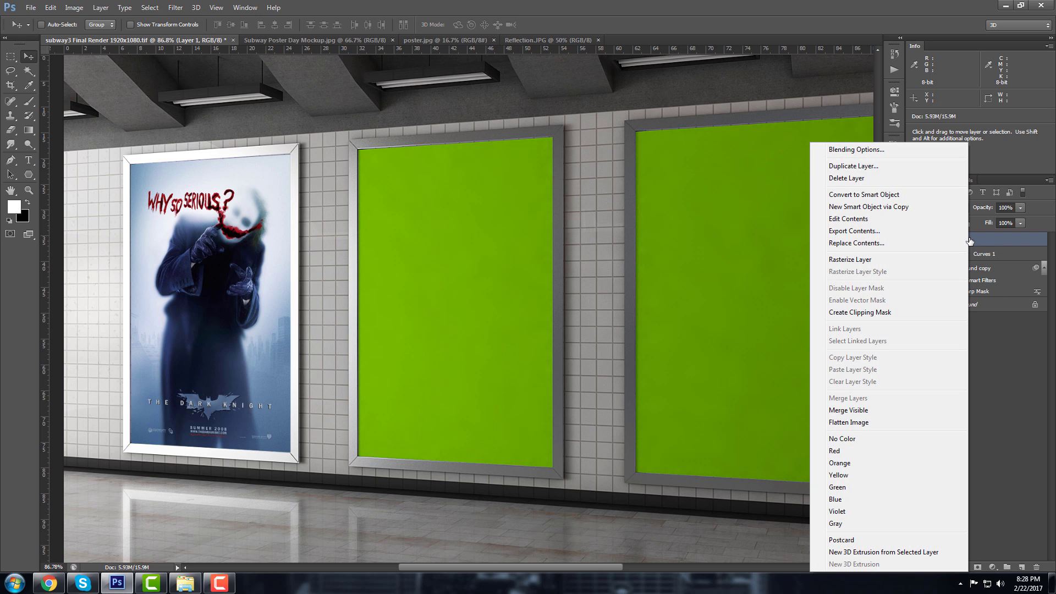
pyautogui.click(854, 166)
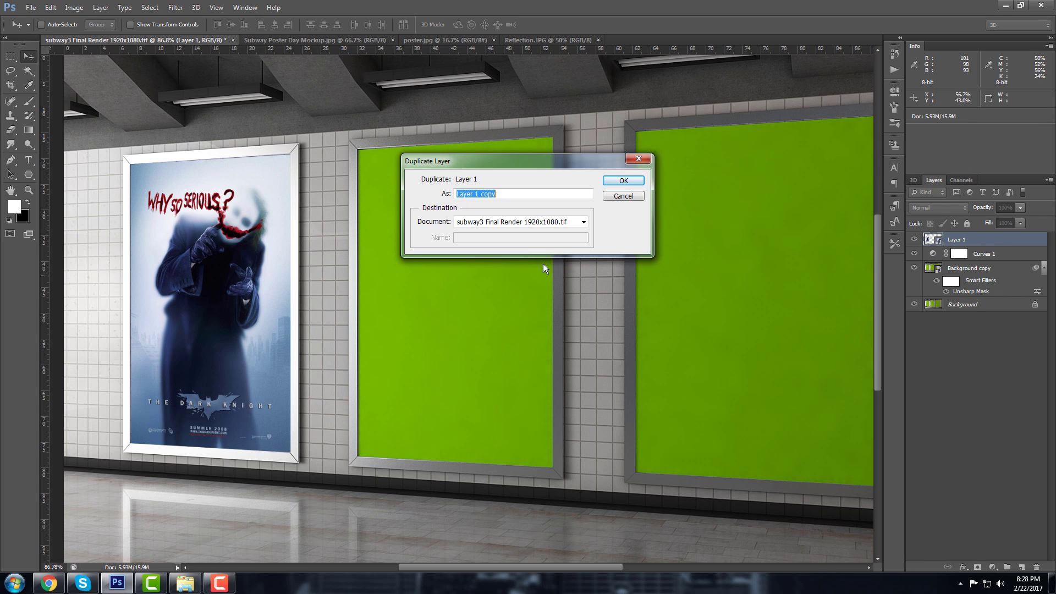
pyautogui.click(624, 183)
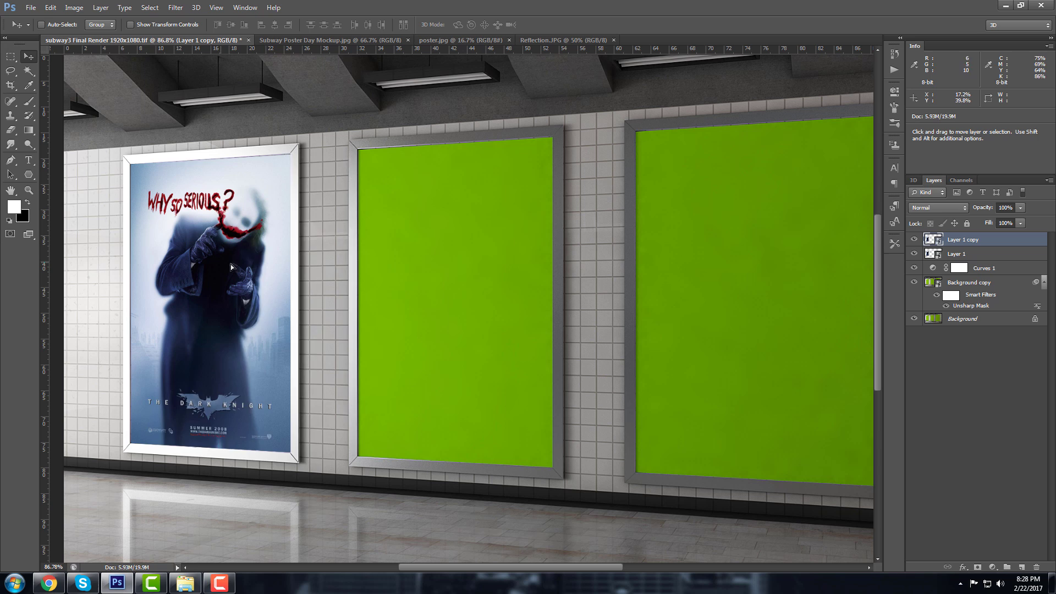
pyautogui.moveTo(215, 269)
pyautogui.mouseDown()
pyautogui.moveTo(303, 280)
pyautogui.moveTo(232, 279)
pyautogui.mouseUp()
# Flip the poster copy vertically and drag it down onto the floor below the left frame
pyautogui.hotkey('ctrl', 't')
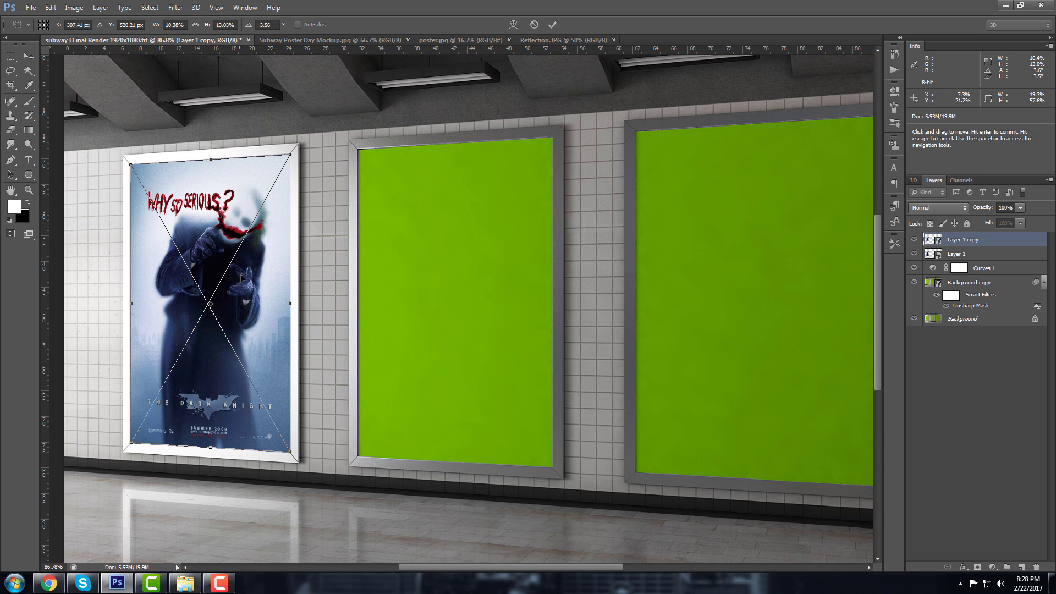
pyautogui.rightClick(244, 276)
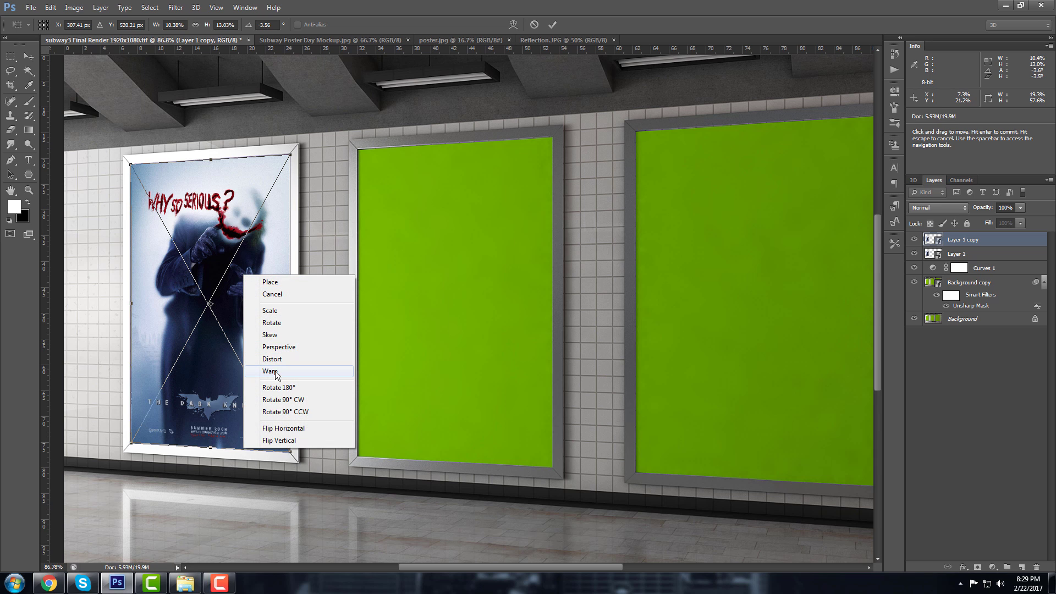
pyautogui.click(286, 439)
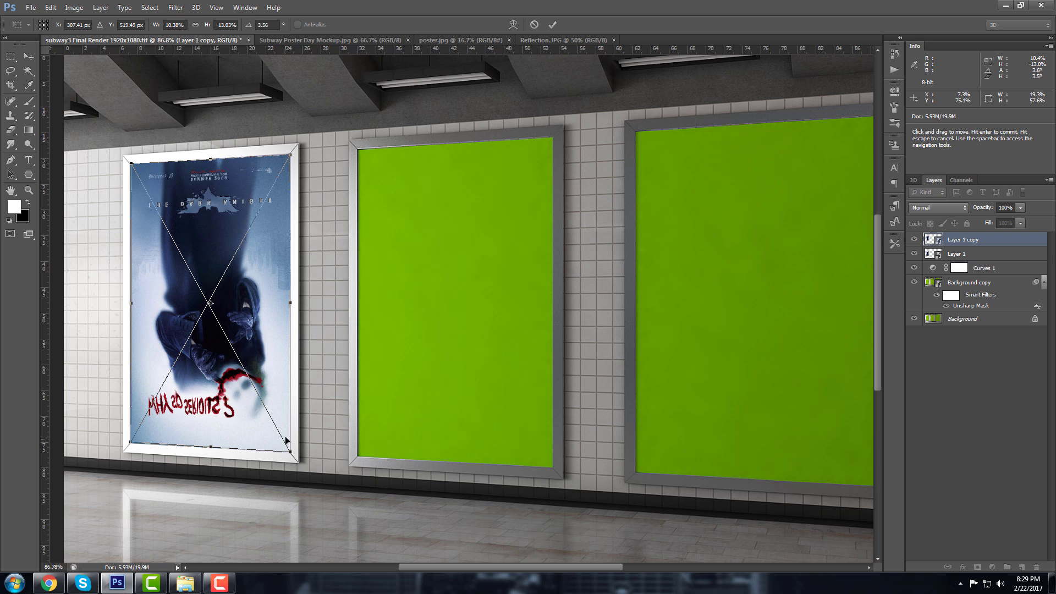
pyautogui.scroll(-5, 290, 390)
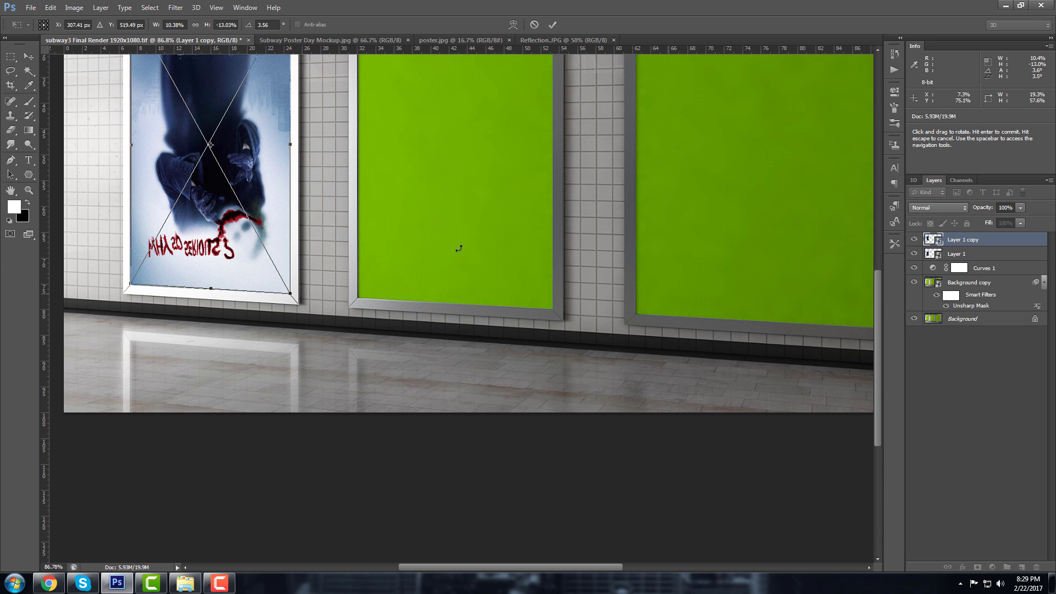
pyautogui.moveTo(213, 173); pyautogui.dragTo(212, 174)
pyautogui.moveTo(199, 251); pyautogui.dragTo(213, 392)
# Distort the reflection's corners to follow the frame's bottom edge and commit with Enter
pyautogui.rightClick(189, 375)
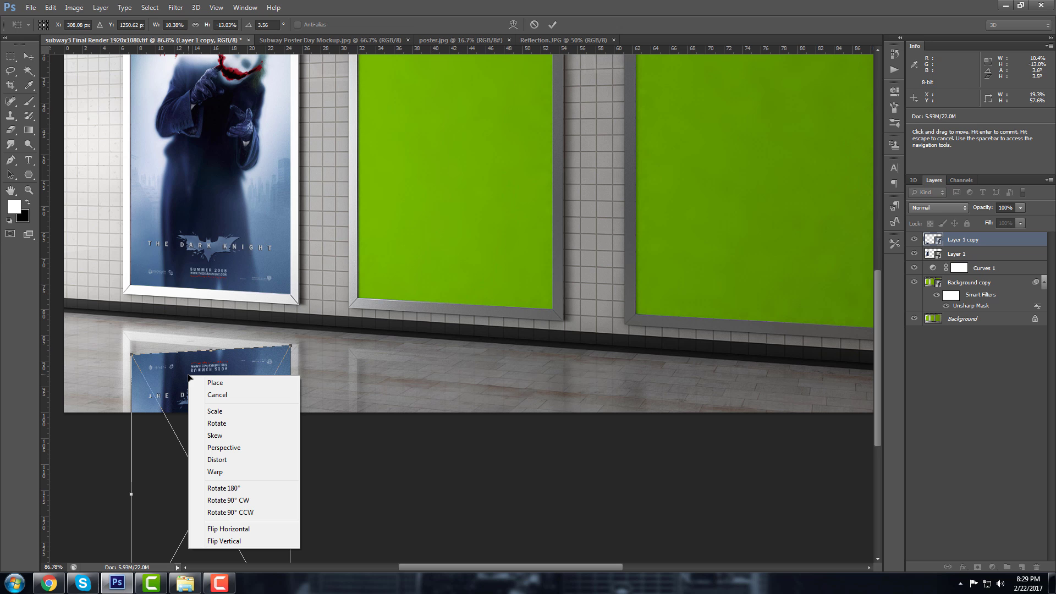
pyautogui.click(216, 447)
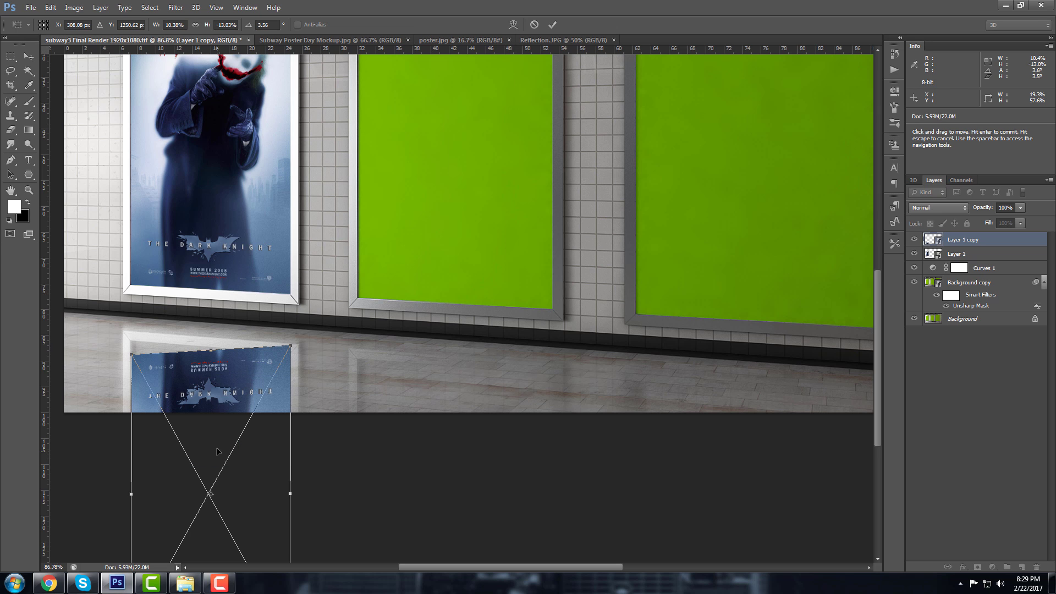
pyautogui.rightClick(203, 400)
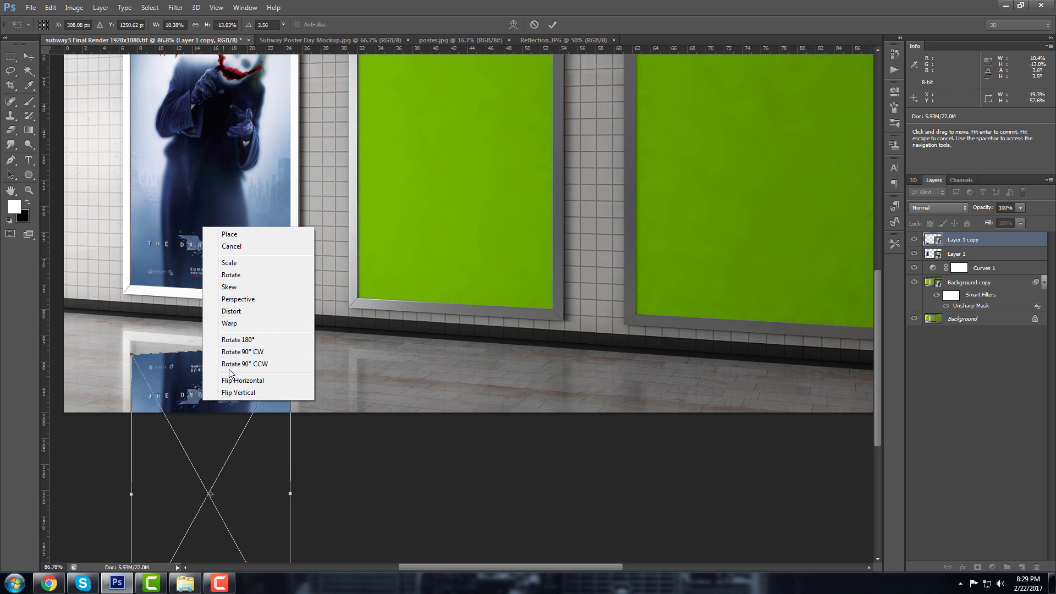
pyautogui.click(253, 312)
pyautogui.scroll(5, 130, 365)
pyautogui.moveTo(142, 308); pyautogui.dragTo(142, 300)
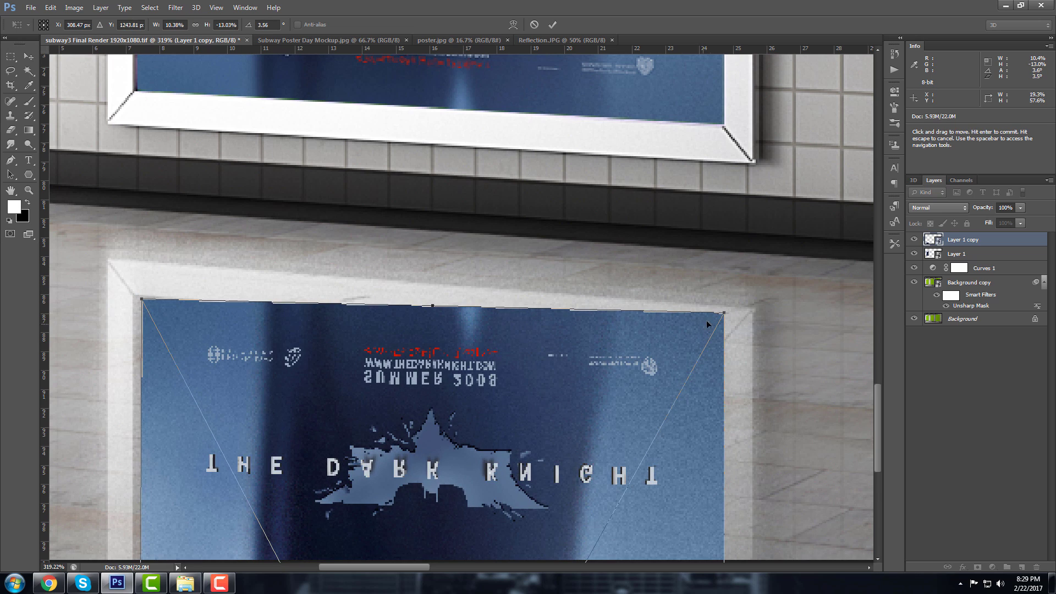
pyautogui.moveTo(724, 312); pyautogui.dragTo(728, 344)
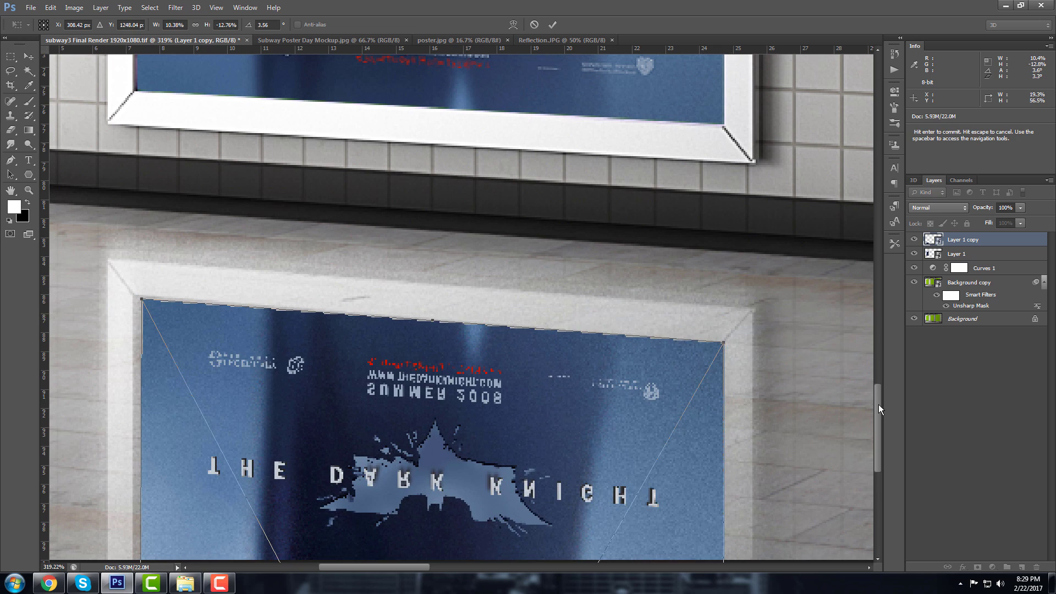
pyautogui.moveTo(879, 405); pyautogui.dragTo(883, 555)
pyautogui.scroll(-8, 679, 438)
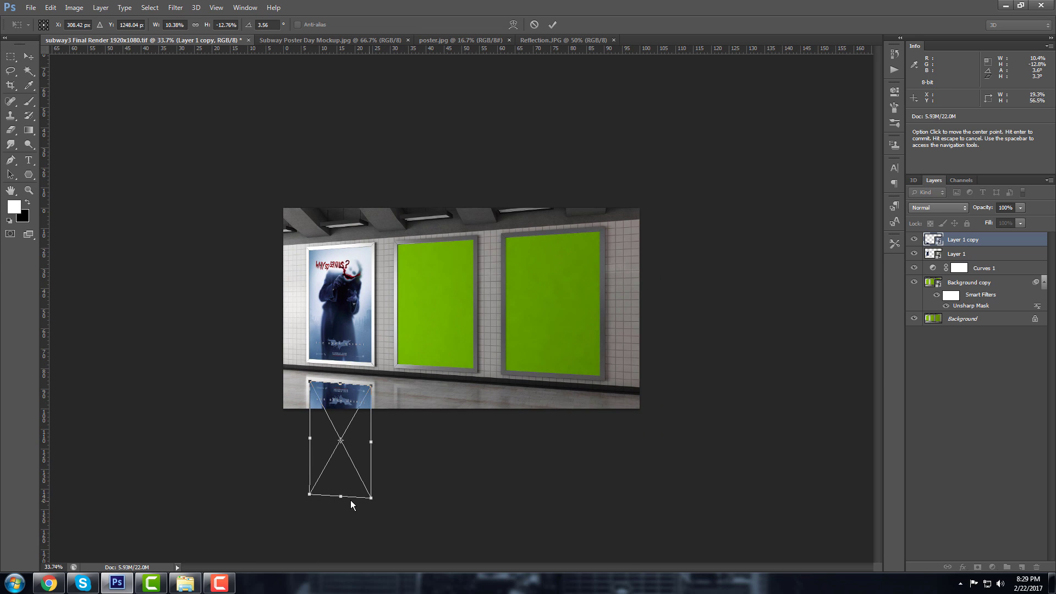
pyautogui.moveTo(310, 496); pyautogui.dragTo(312, 487)
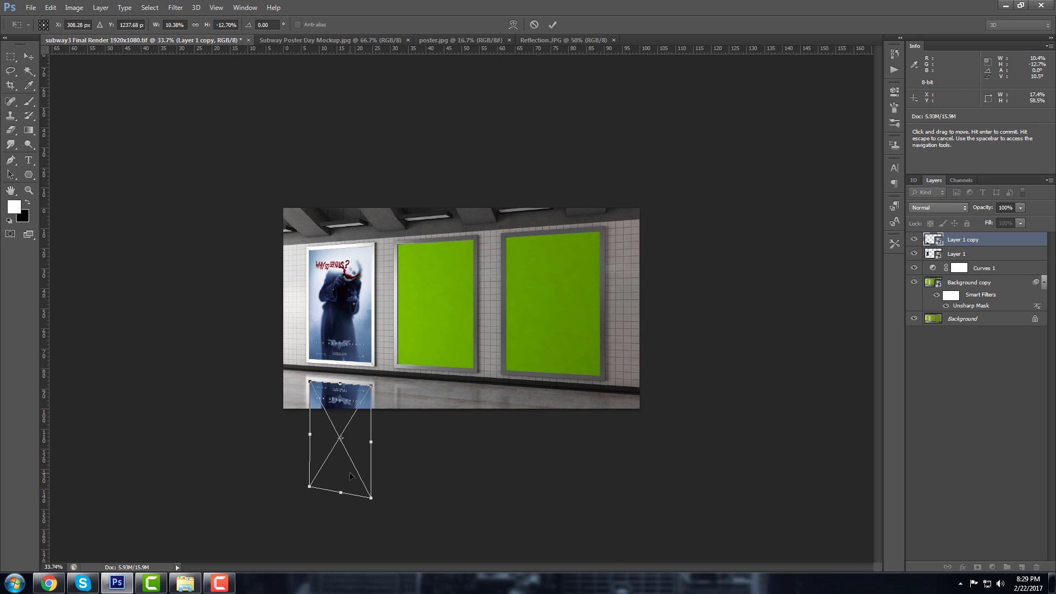
pyautogui.press('Return')
# Fade the copied reflection layer to 25% opacity
pyautogui.scroll(5, 334, 408)
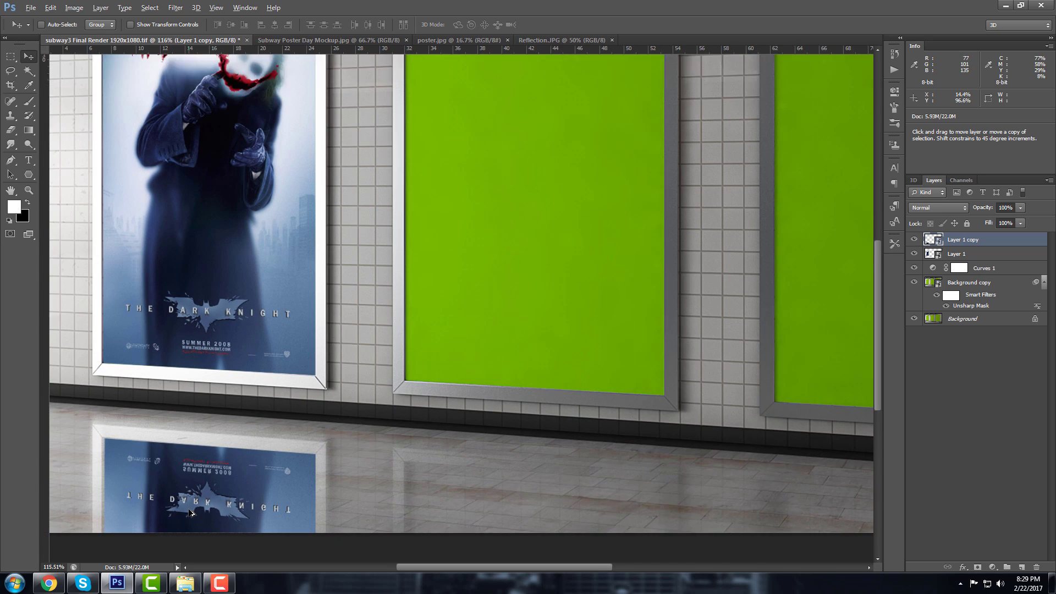
pyautogui.scroll(1, 190, 513)
pyautogui.moveTo(462, 567); pyautogui.dragTo(407, 567)
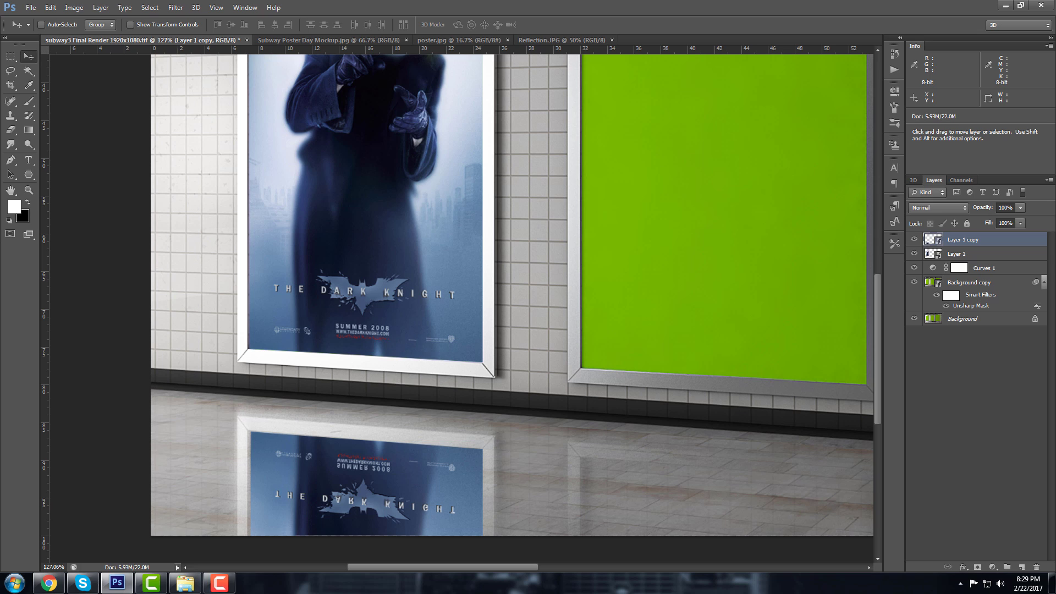
pyautogui.click(1021, 208)
pyautogui.click(997, 208)
pyautogui.write('25')
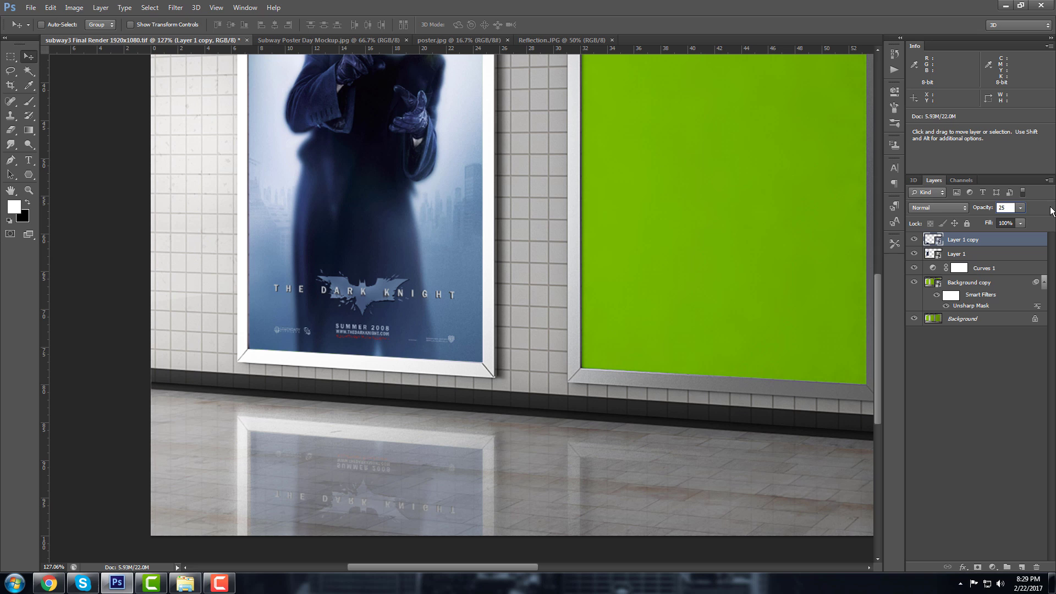
pyautogui.click(972, 240)
# Move the reflection layer below Layer 1 and rename it Poster Reflection
pyautogui.moveTo(970, 251); pyautogui.dragTo(966, 248)
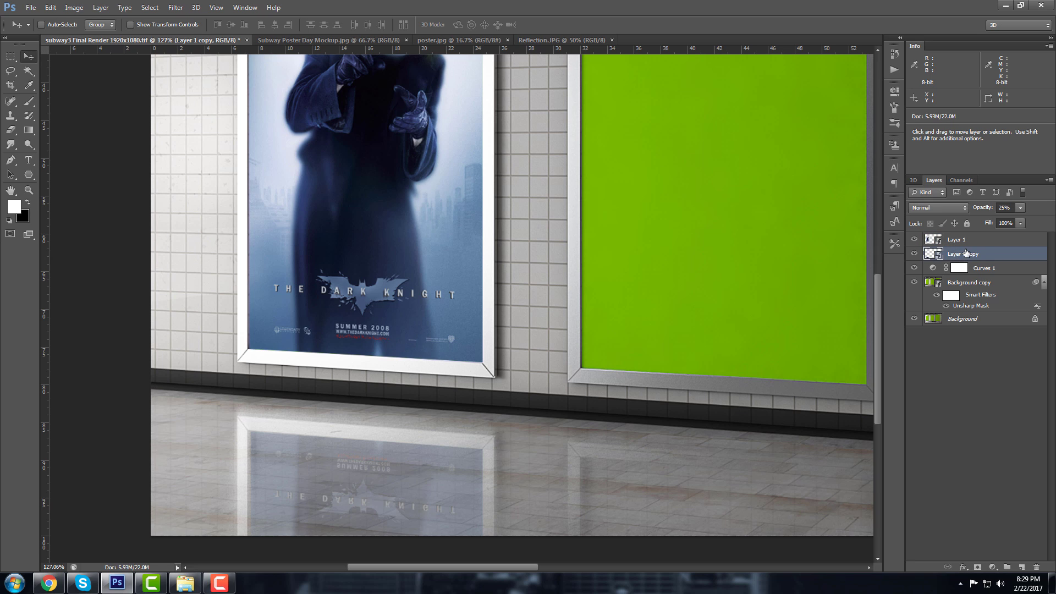
pyautogui.doubleClick(967, 253)
pyautogui.write('Pos')
pyautogui.press('shift')
pyautogui.write('ter Reflection')
pyautogui.click(959, 239)
# Rename the original poster layer to Poster
pyautogui.doubleClick(960, 239)
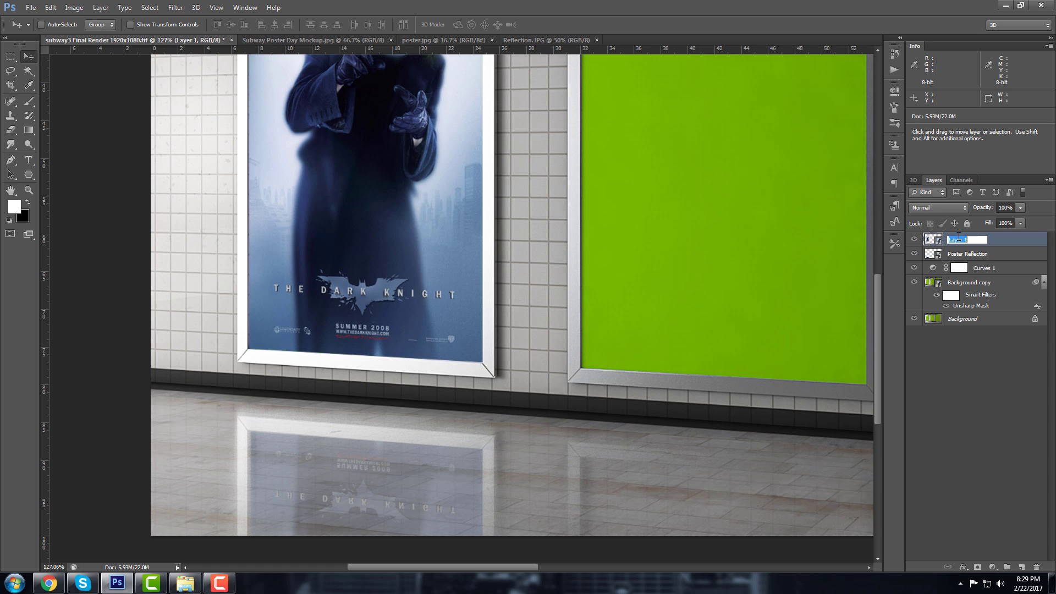
pyautogui.press('shift')
pyautogui.write('Poster')
pyautogui.press('Return')
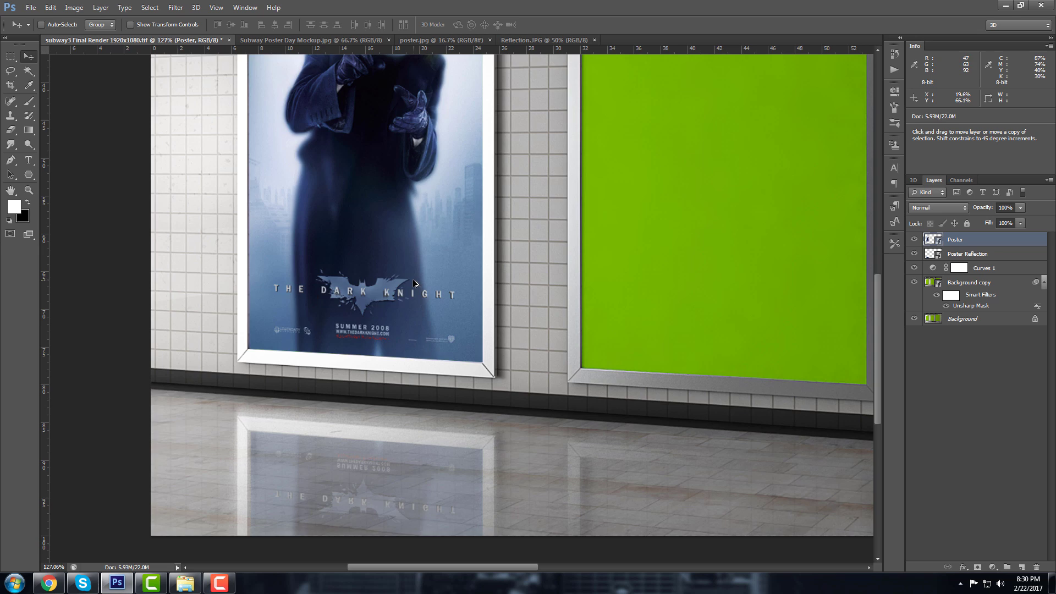
# Drag the Reflection.JPG platform photo into the subway mockup document
pyautogui.scroll(-3, 416, 281)
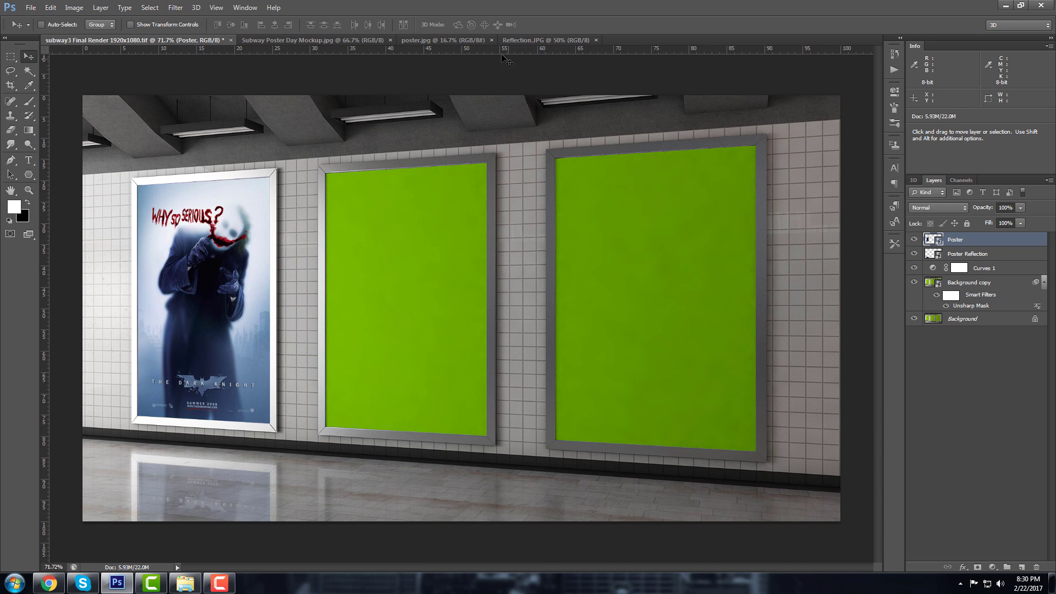
pyautogui.click(550, 41)
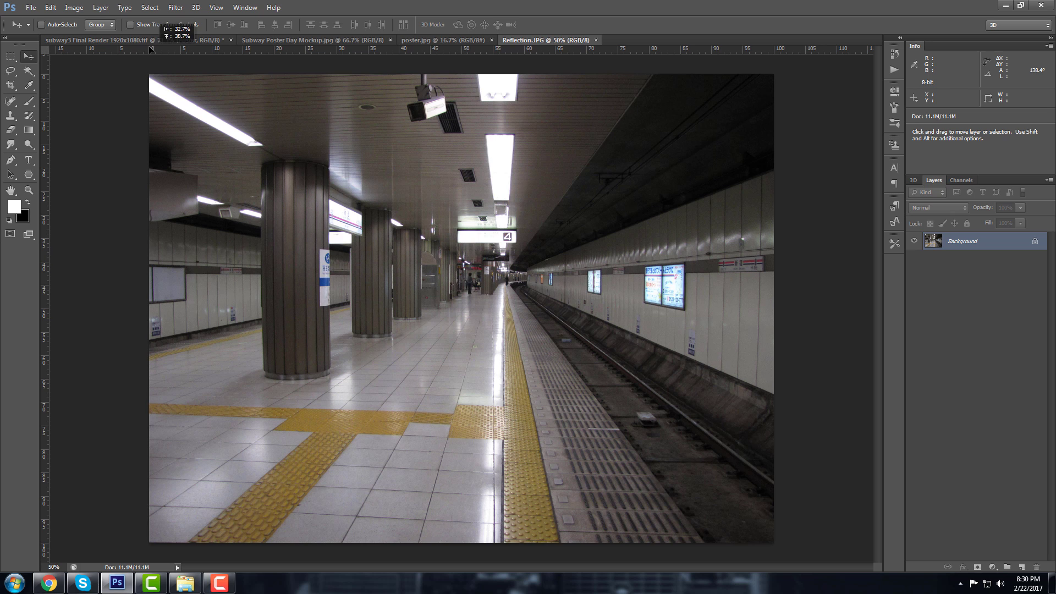
pyautogui.moveTo(151, 47); pyautogui.dragTo(249, 322)
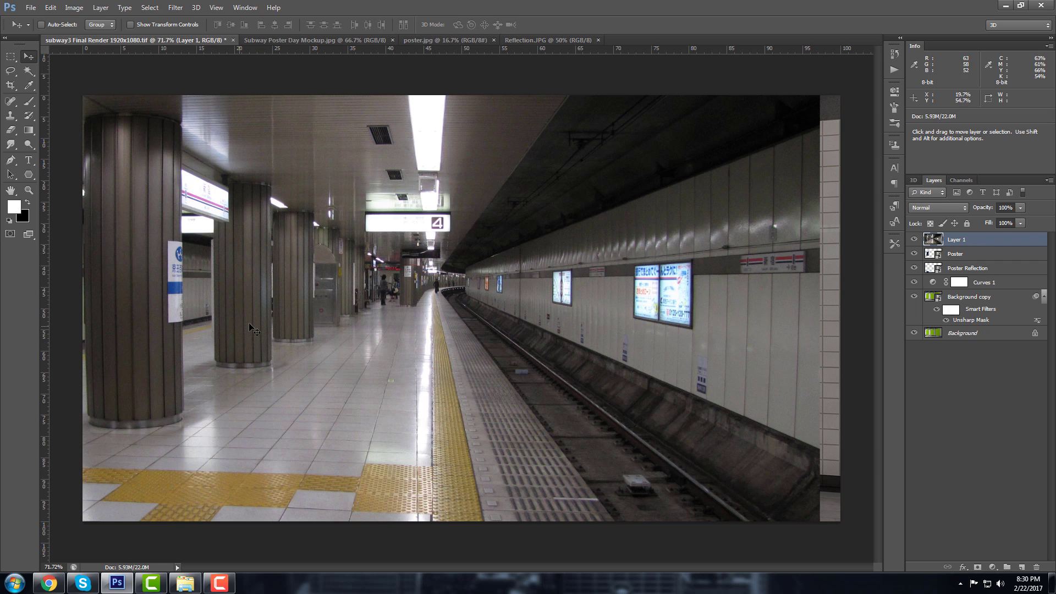
# Free-transform the photo to about 40% over the left poster frame and commit
pyautogui.keyDown('alt'); pyautogui.scroll(-2, 259, 326); pyautogui.keyUp('alt')
pyautogui.hotkey('ctrl', 't')
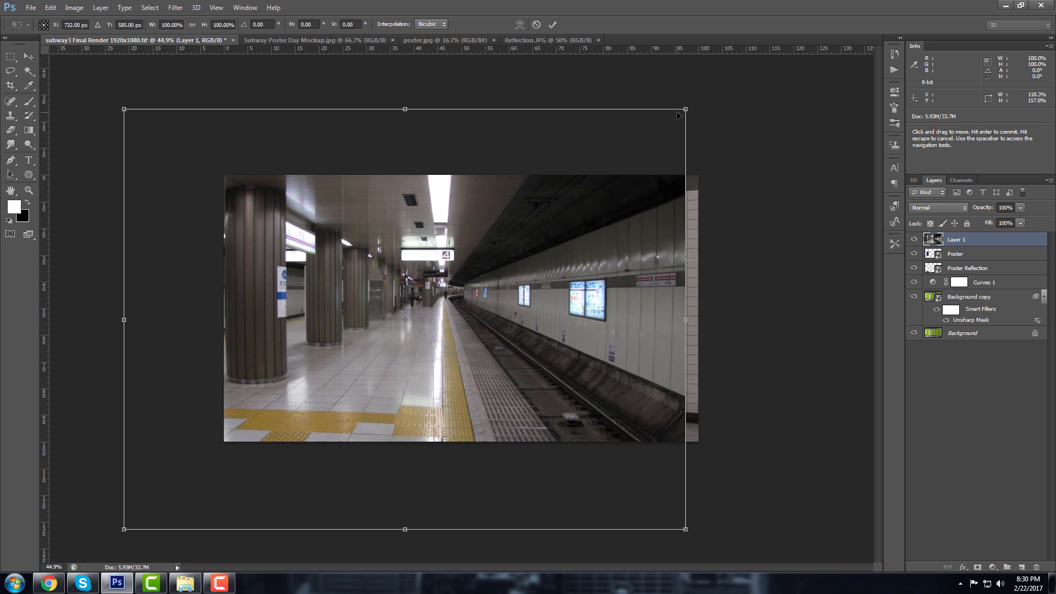
pyautogui.moveTo(680, 112); pyautogui.dragTo(548, 181)
pyautogui.moveTo(457, 269); pyautogui.dragTo(355, 263)
pyautogui.moveTo(443, 183); pyautogui.dragTo(403, 218)
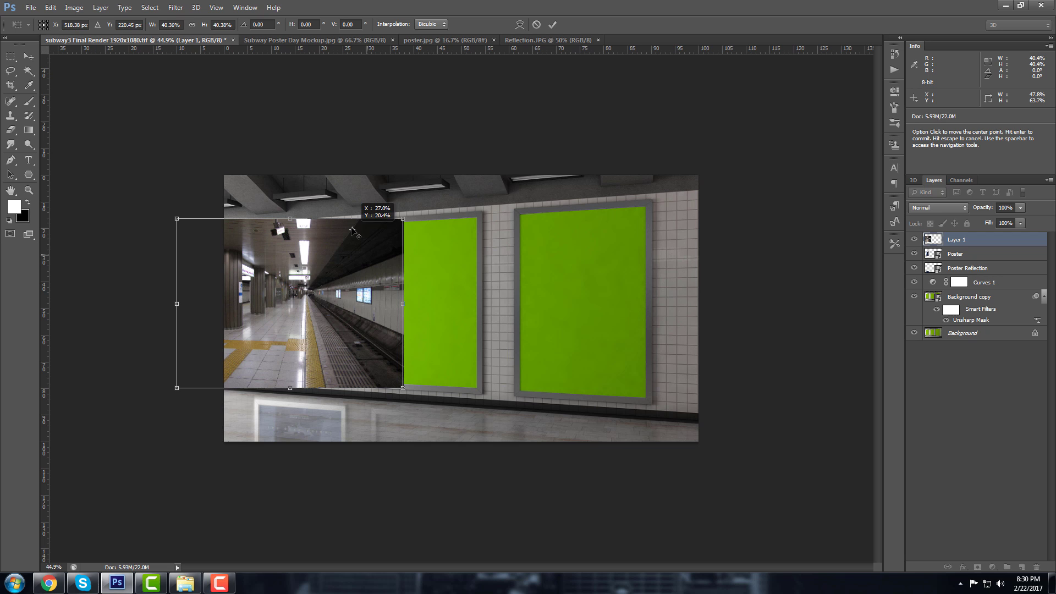
pyautogui.moveTo(352, 297)
pyautogui.mouseDown()
pyautogui.moveTo(349, 246)
pyautogui.moveTo(342, 305)
pyautogui.moveTo(370, 355)
pyautogui.moveTo(356, 293)
pyautogui.mouseUp()
pyautogui.moveTo(1021, 208)
pyautogui.mouseDown()
pyautogui.moveTo(1002, 220)
pyautogui.moveTo(1025, 220)
pyautogui.mouseUp()
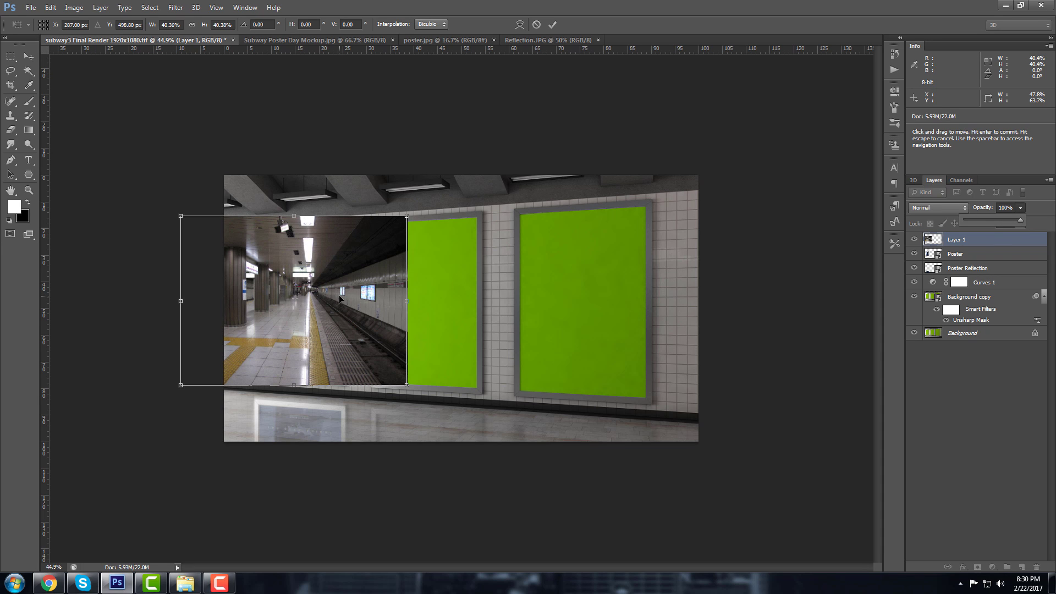
pyautogui.click(552, 24)
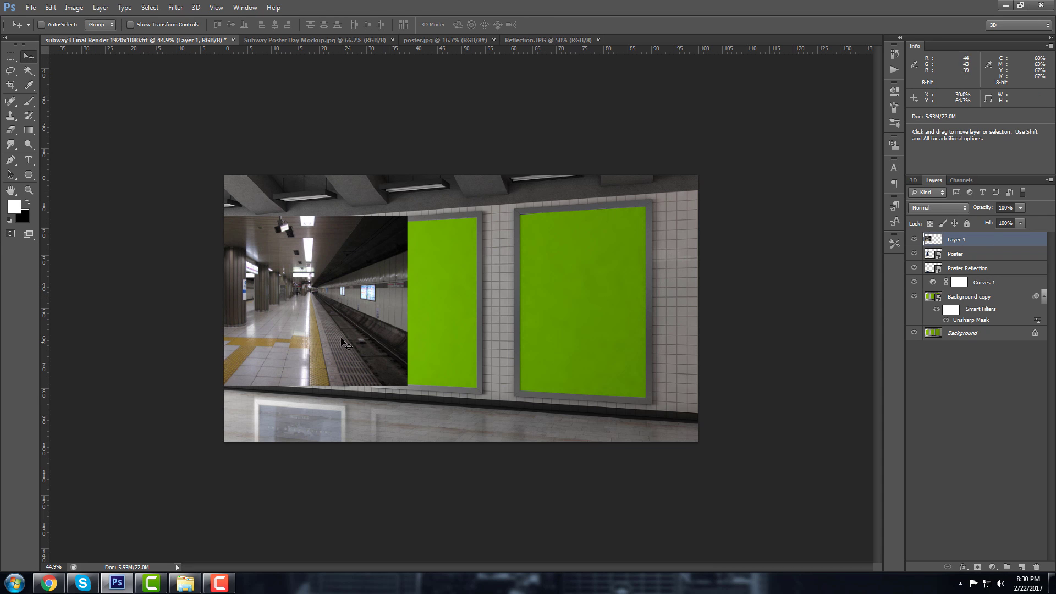
# Clip Layer 1 into the Poster layer and view the document at 100%
pyautogui.rightClick(978, 244)
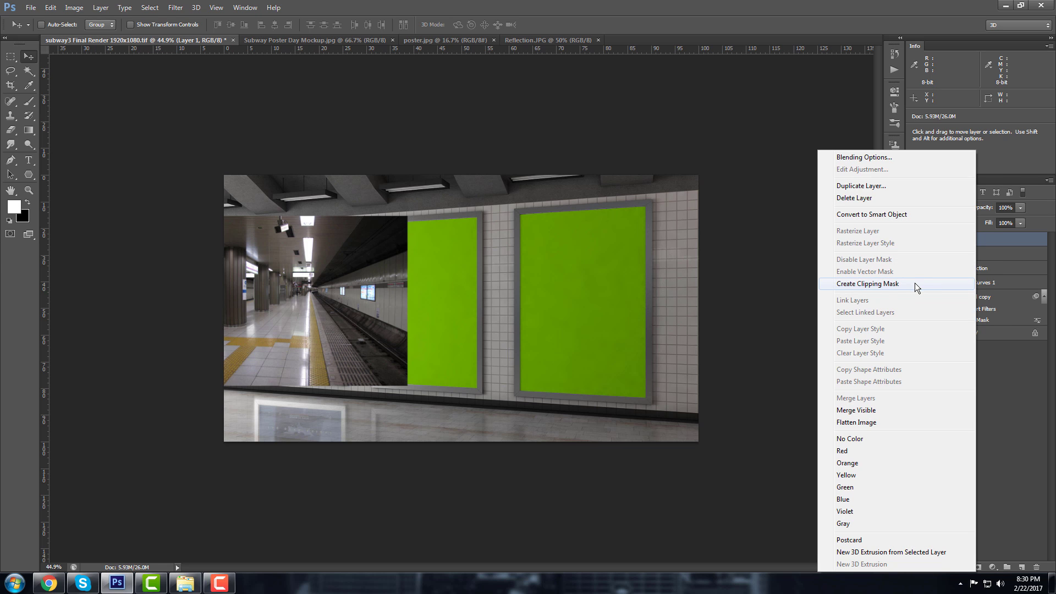
pyautogui.click(915, 283)
pyautogui.click(29, 190)
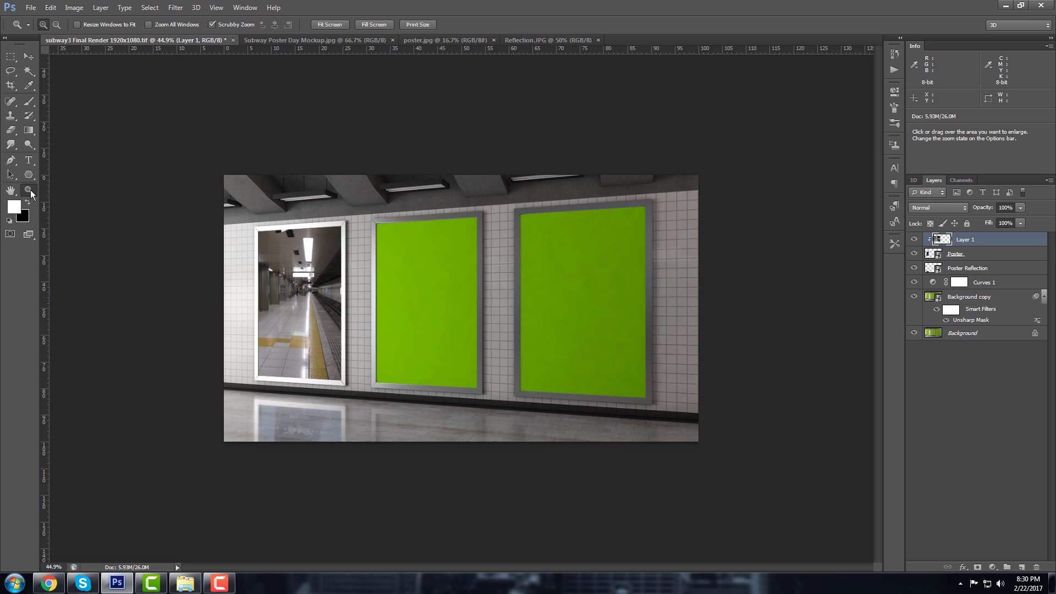
pyautogui.doubleClick(30, 190)
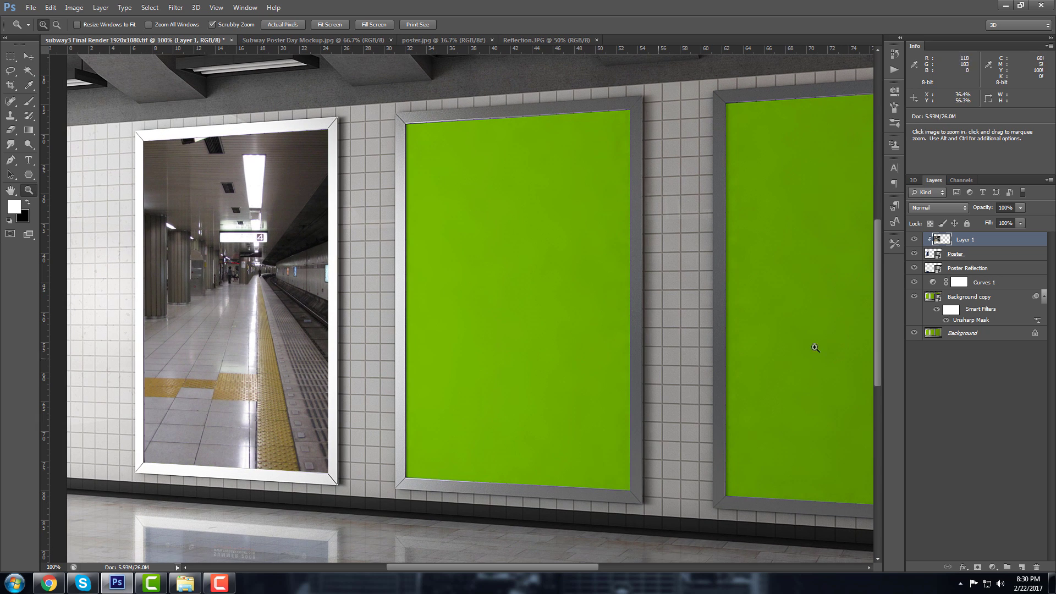
# Lower Layer 1 opacity to about 31% so the poster shows through
pyautogui.click(956, 255)
pyautogui.click(962, 242)
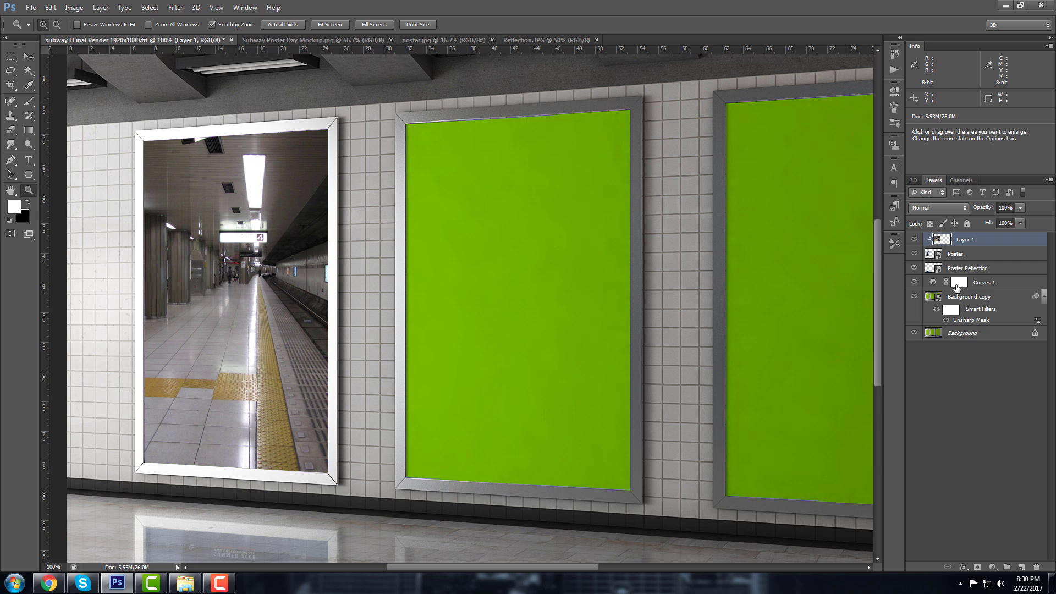
pyautogui.click(1020, 208)
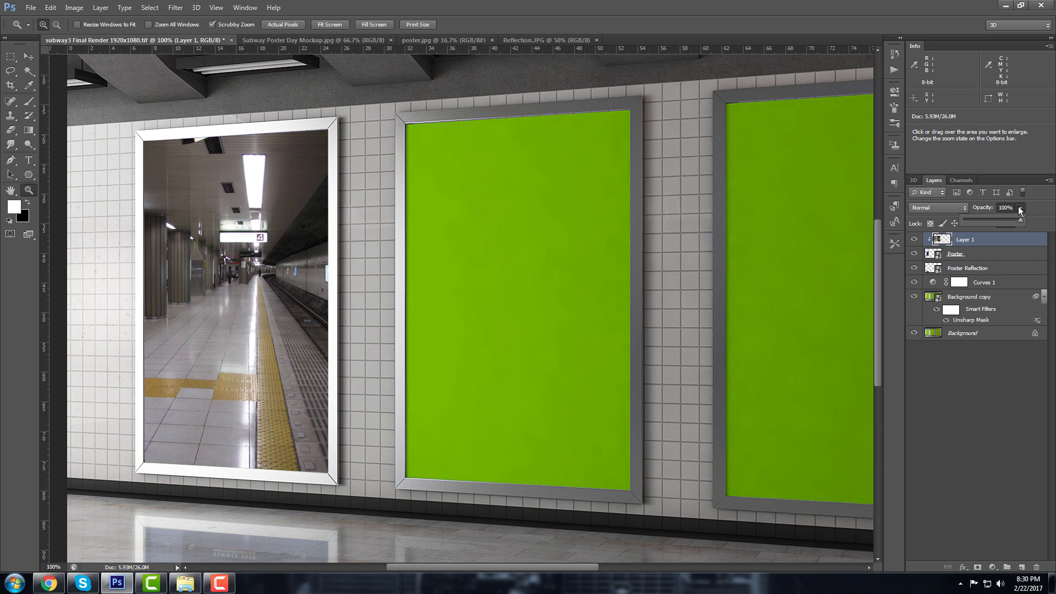
pyautogui.click(975, 220)
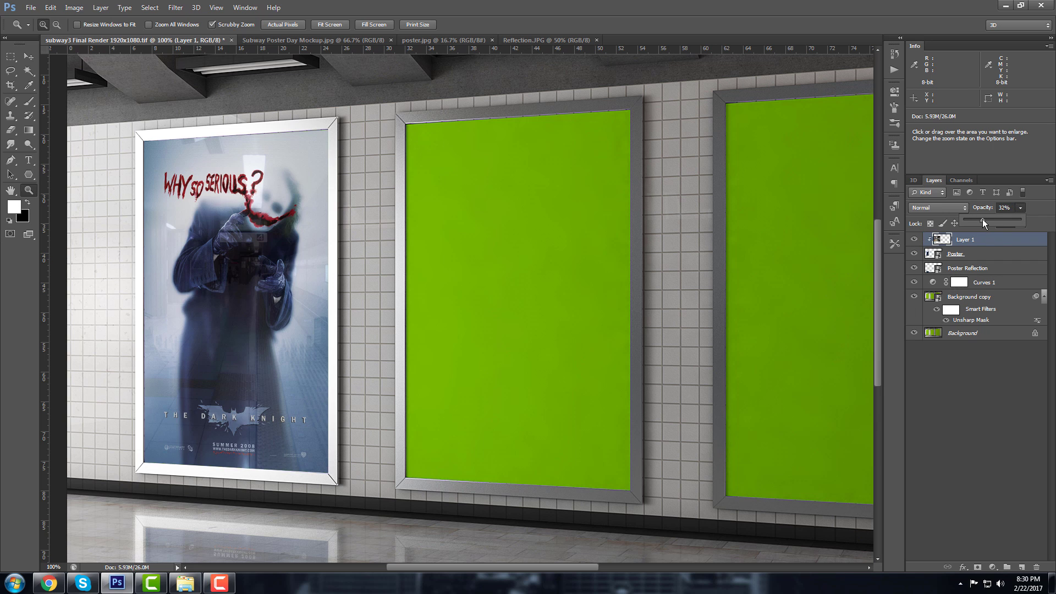
pyautogui.moveTo(983, 219); pyautogui.dragTo(982, 221)
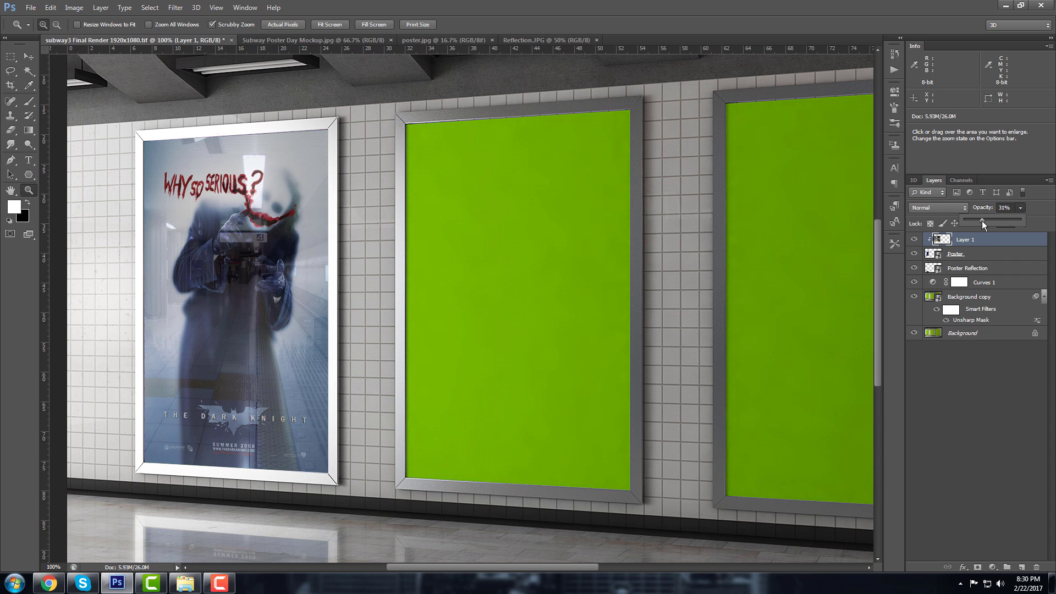
# Toggle the reflection overlay off and on to compare, then return the view to 66.67%
pyautogui.click(960, 499)
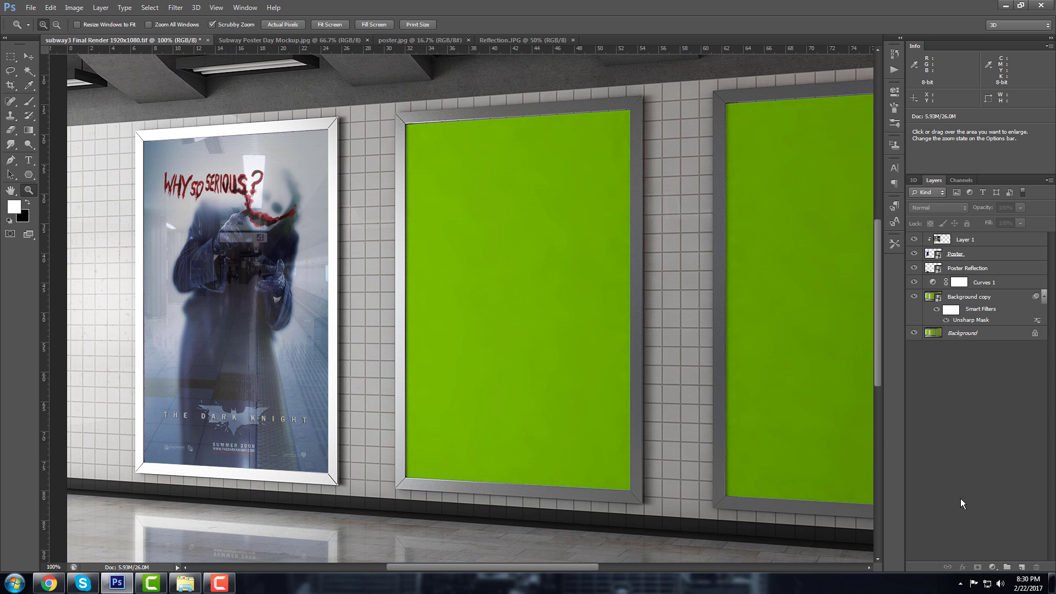
pyautogui.click(915, 240)
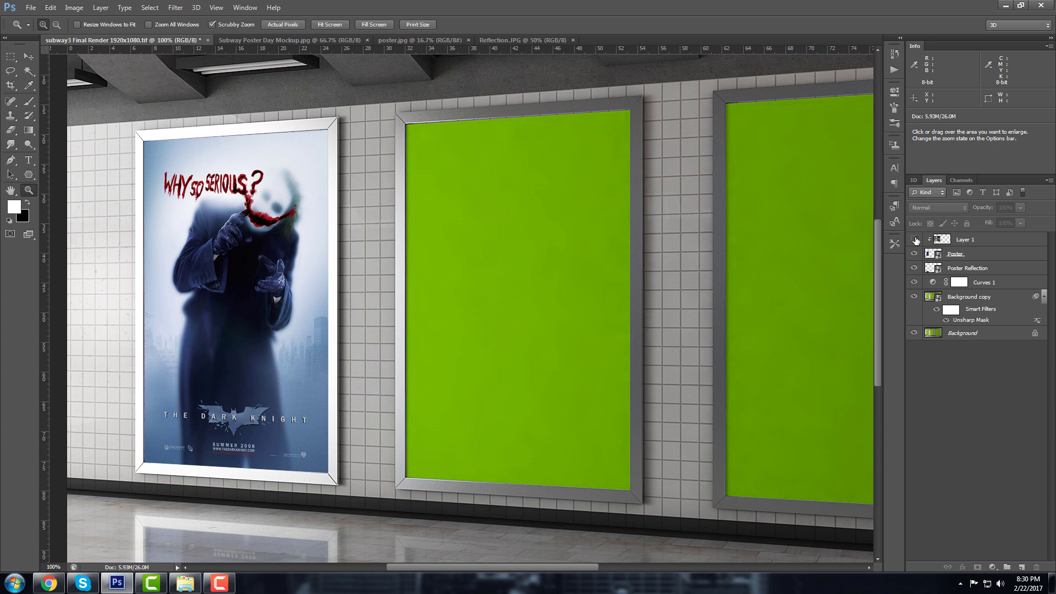
pyautogui.click(915, 240)
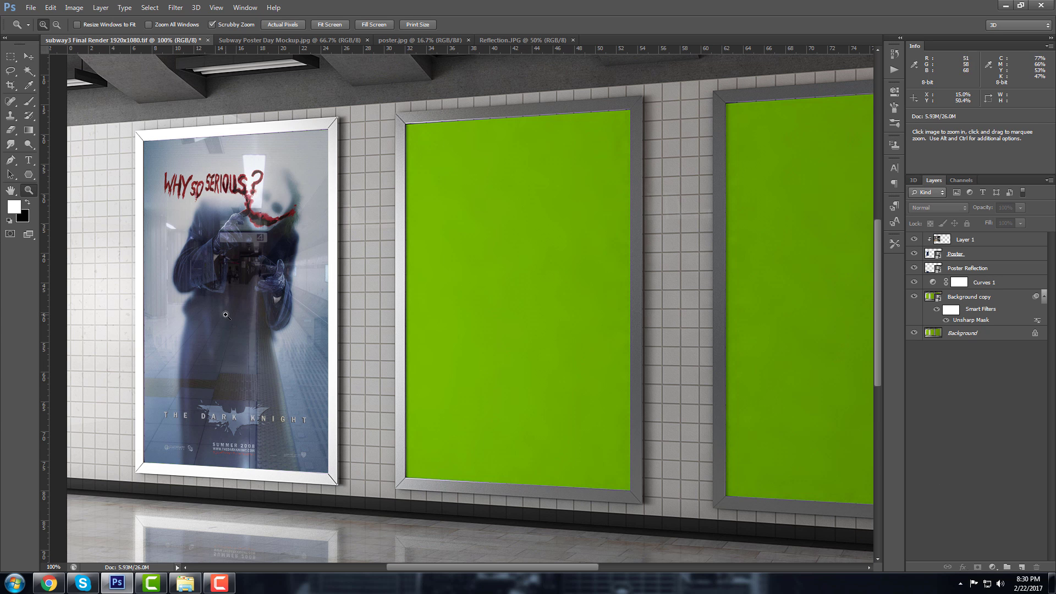
pyautogui.keyDown('alt'); pyautogui.click(198, 305); pyautogui.keyUp('alt')
pyautogui.keyDown('alt'); pyautogui.click(201, 303); pyautogui.keyUp('alt')
pyautogui.click(201, 304)
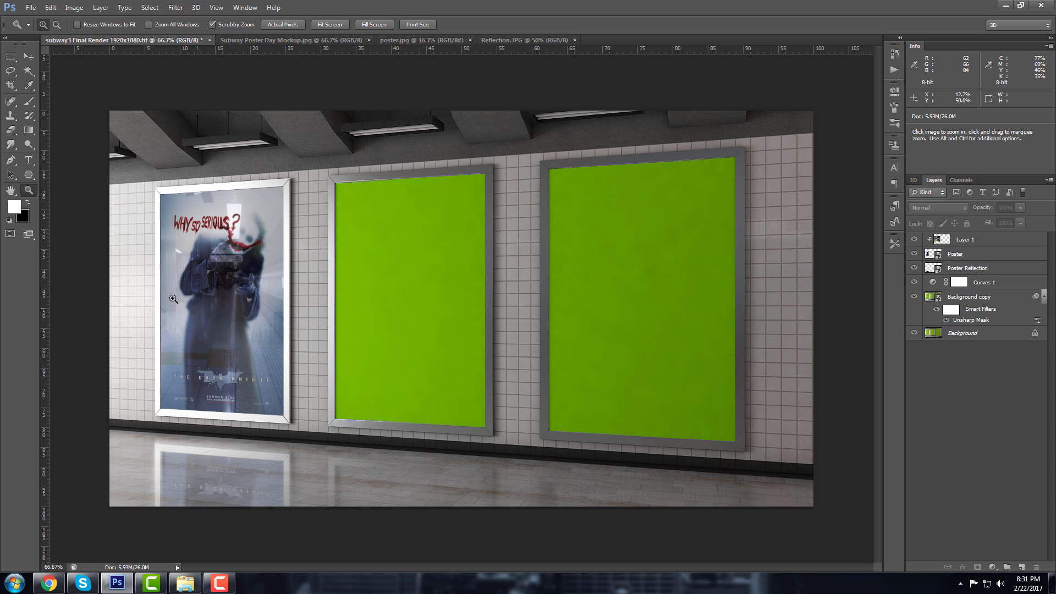
# Crop the canvas down to just the left Dark Knight poster
pyautogui.click(11, 90)
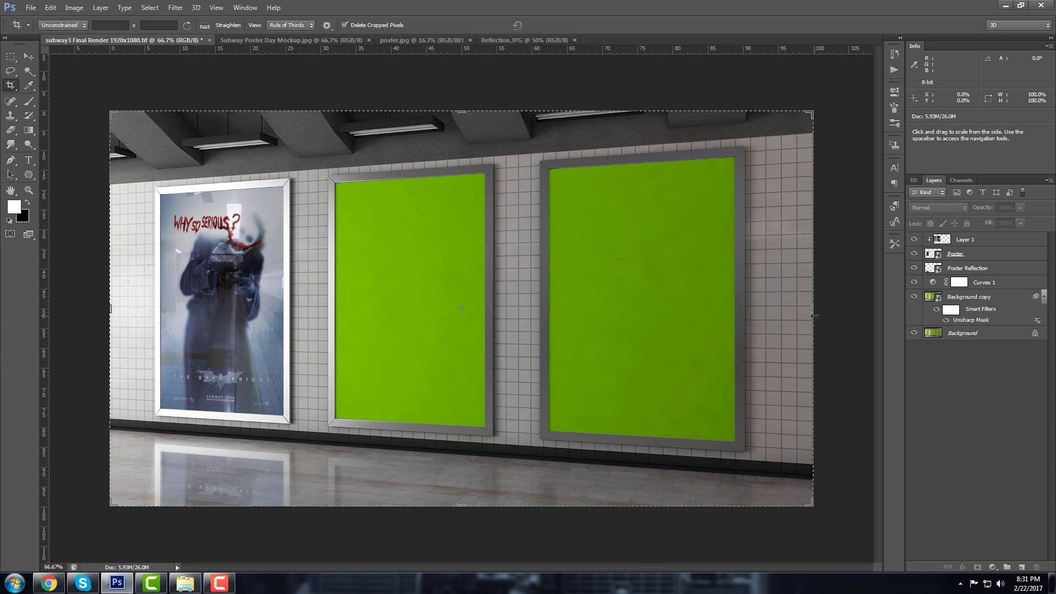
pyautogui.moveTo(813, 309); pyautogui.dragTo(575, 308)
pyautogui.press('Return')
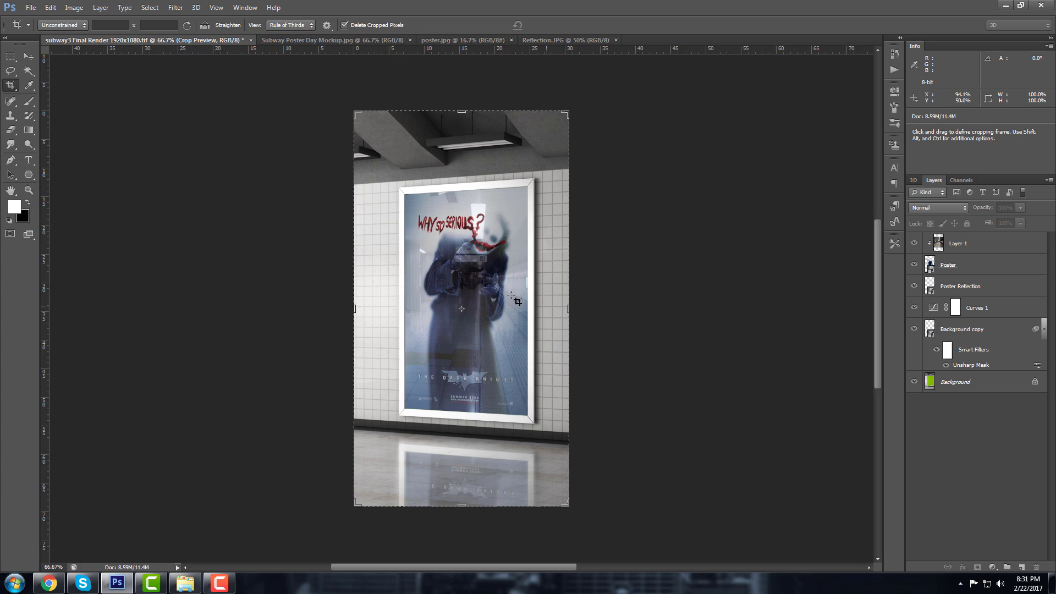
# Move the Curves 1 adjustment layer to the top of the layer stack
pyautogui.click(29, 56)
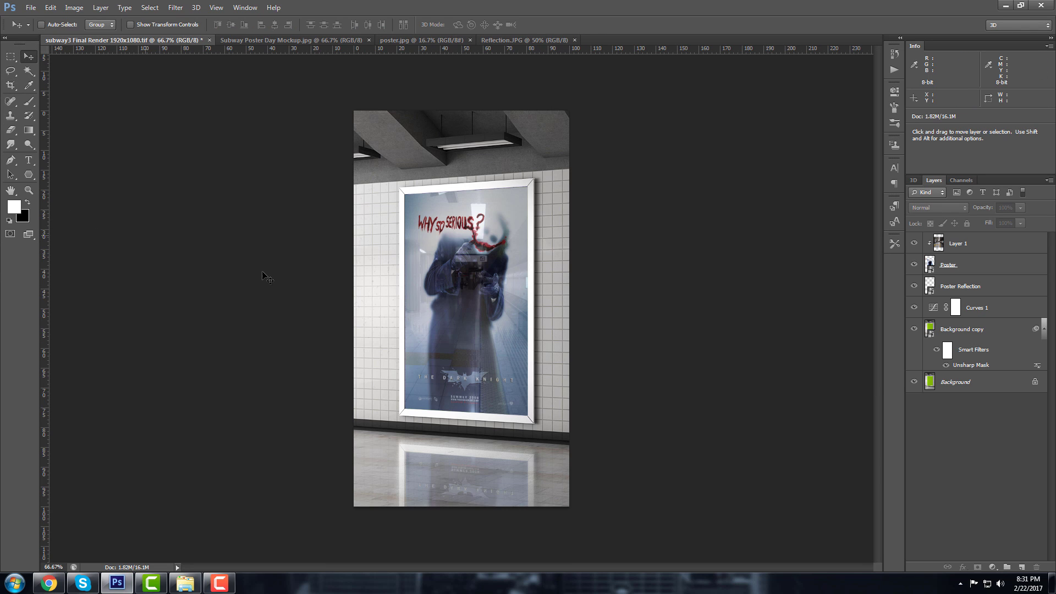
pyautogui.scroll(2, 497, 345)
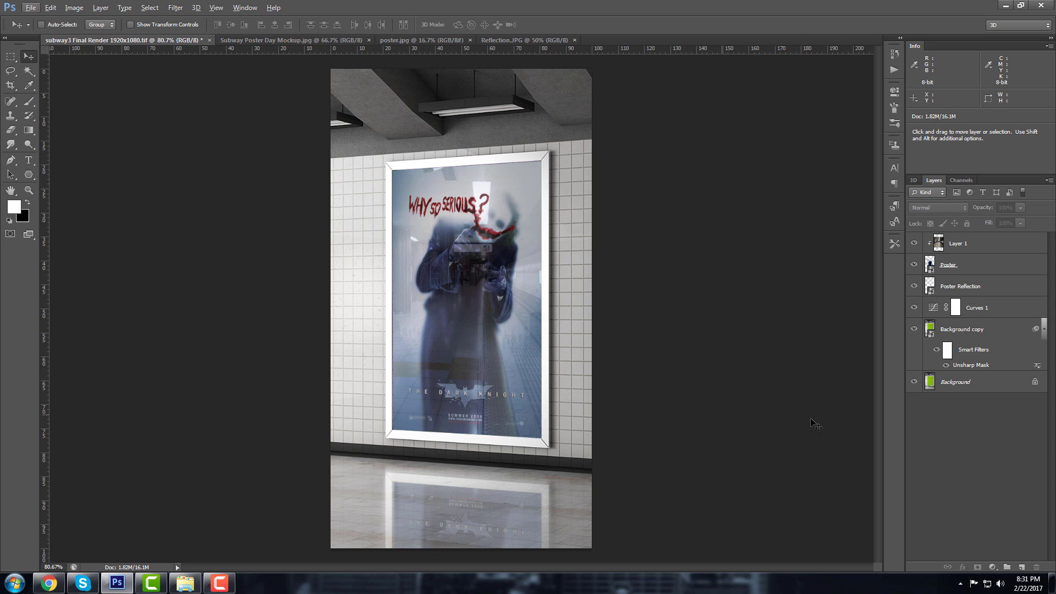
pyautogui.moveTo(975, 308); pyautogui.dragTo(977, 242)
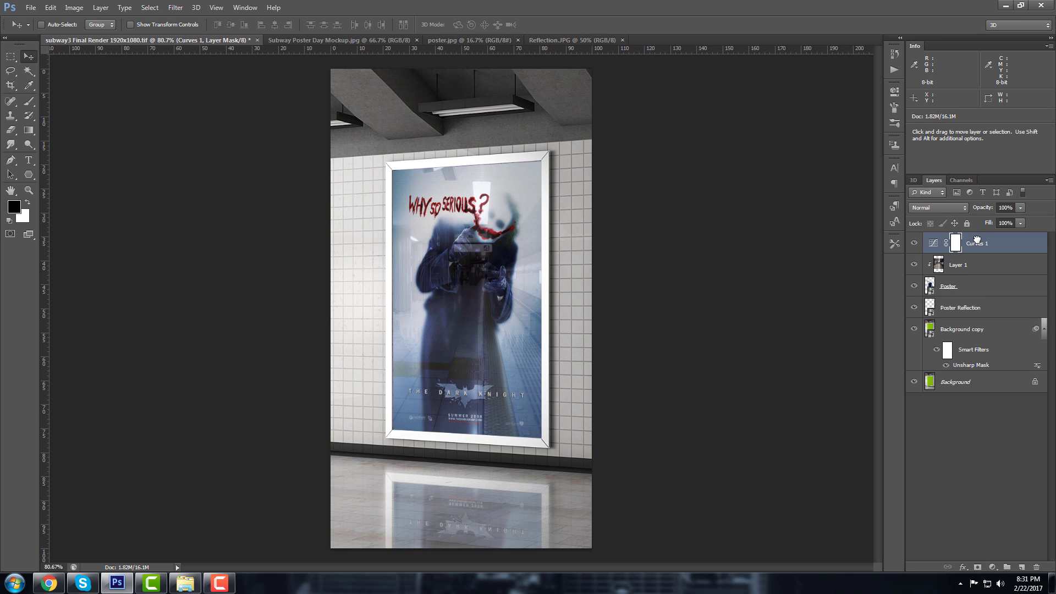
pyautogui.click(915, 243)
pyautogui.click(915, 243)
pyautogui.click(915, 244)
pyautogui.click(915, 243)
pyautogui.press('z')
pyautogui.keyDown('alt'); pyautogui.click(492, 362); pyautogui.keyUp('alt')
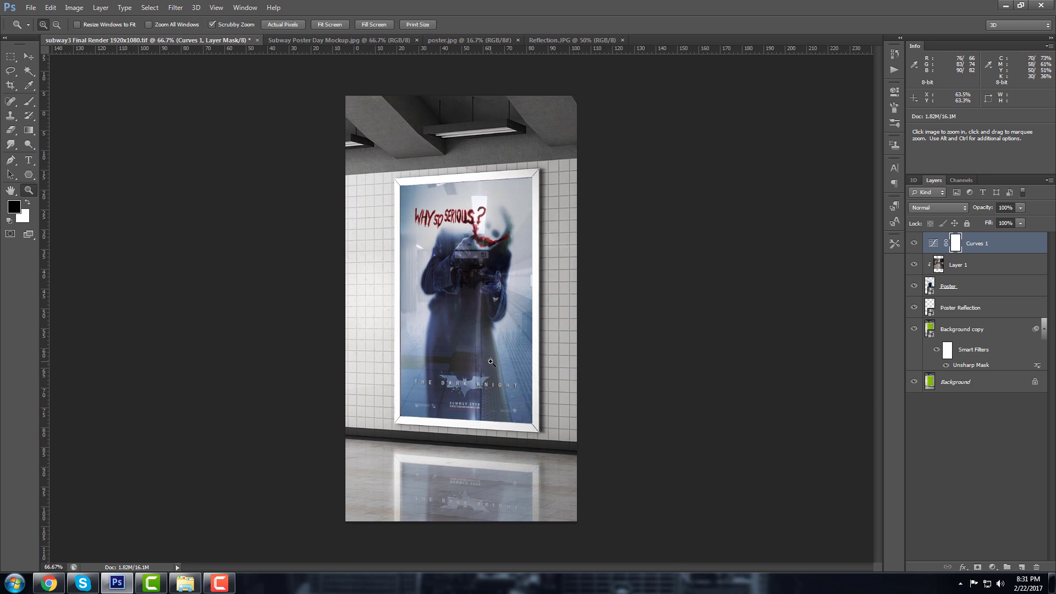
pyautogui.keyDown('alt'); pyautogui.click(493, 363); pyautogui.keyUp('alt')
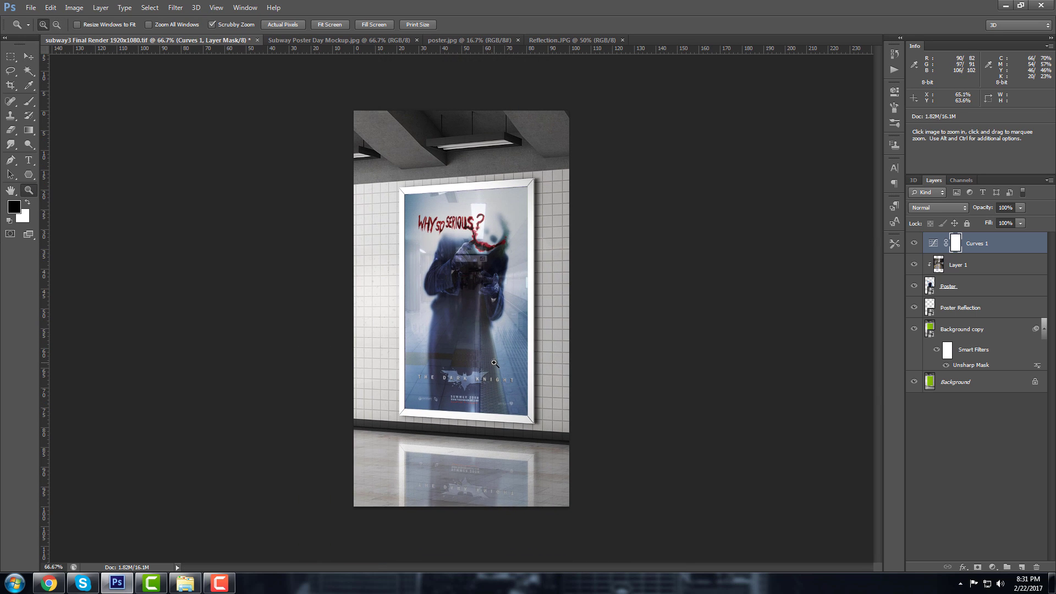